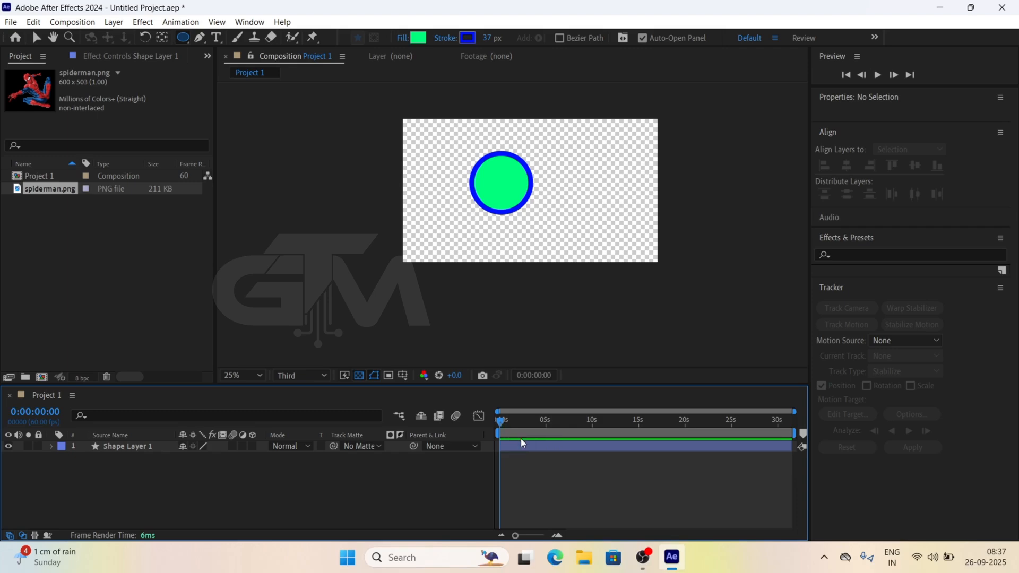
# Set the Project 1 composition's duration to 0:00:05:00 in the composition settings
pyautogui.click(73, 22)
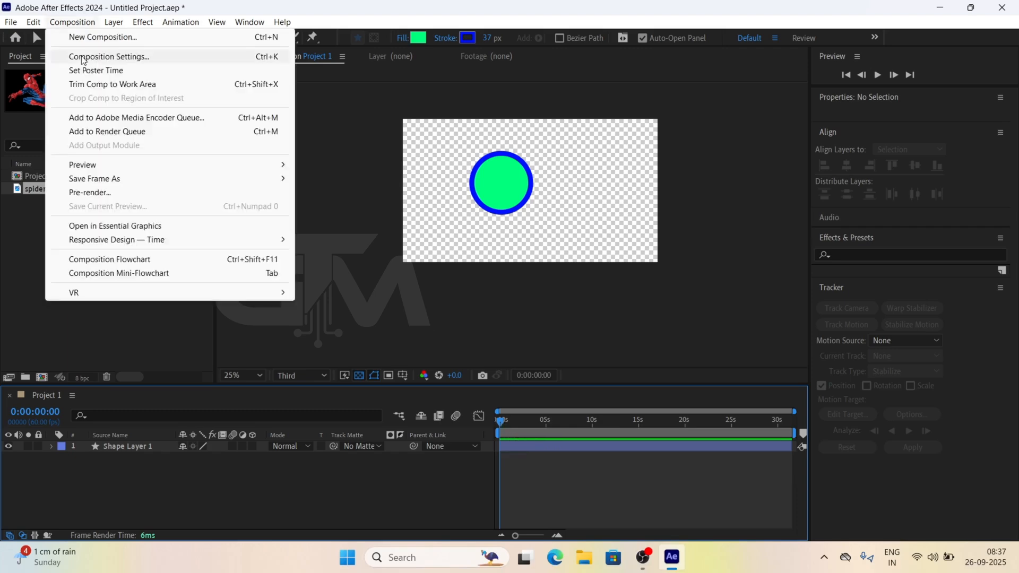
pyautogui.click(112, 56)
pyautogui.moveTo(246, 79); pyautogui.dragTo(419, 80)
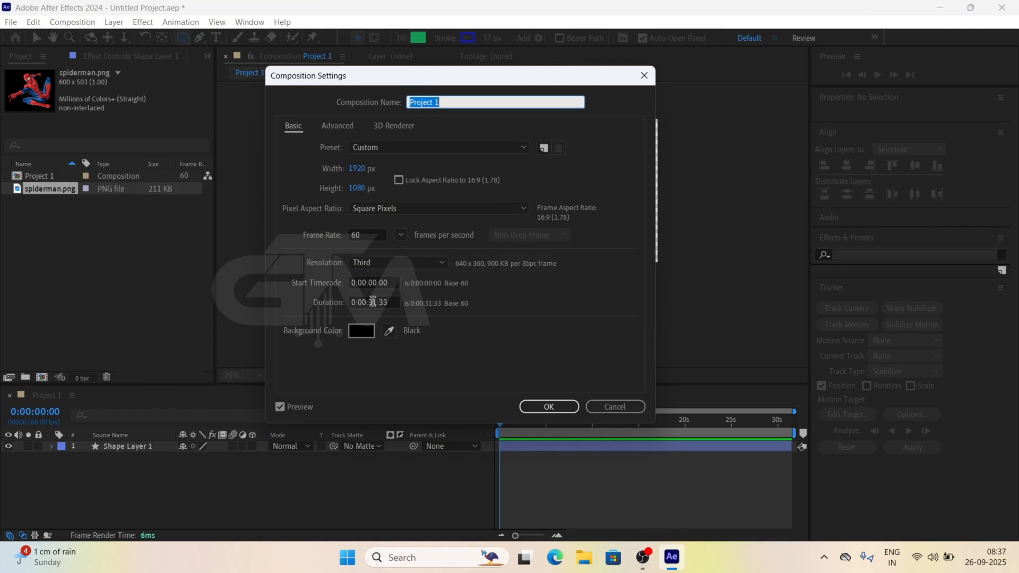
pyautogui.doubleClick(373, 301)
pyautogui.press('BackSpace')
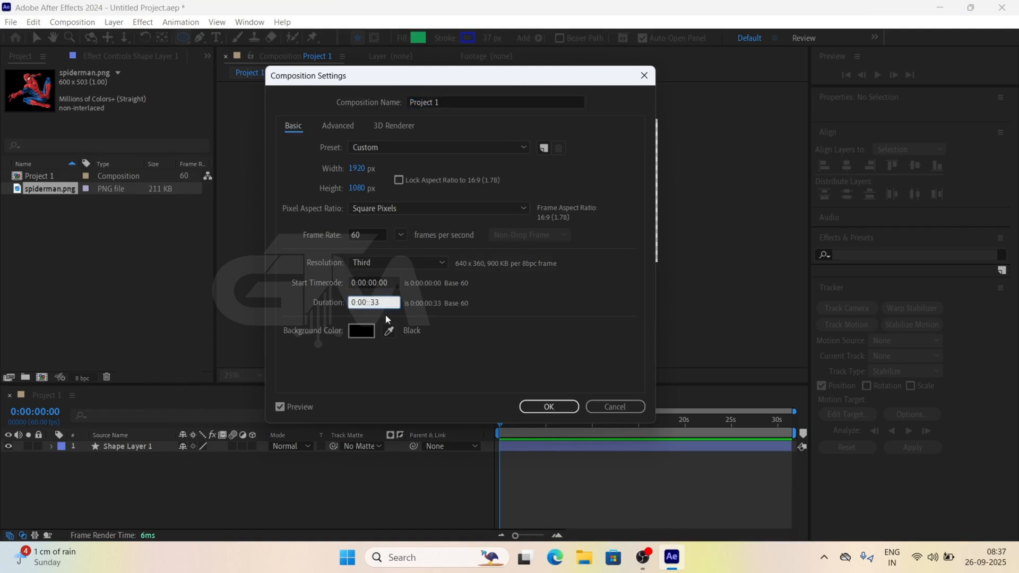
pyautogui.write('5')
pyautogui.click(389, 299)
pyautogui.press('BackSpace')
pyautogui.press('BackSpace')
pyautogui.write('00')
pyautogui.click(551, 410)
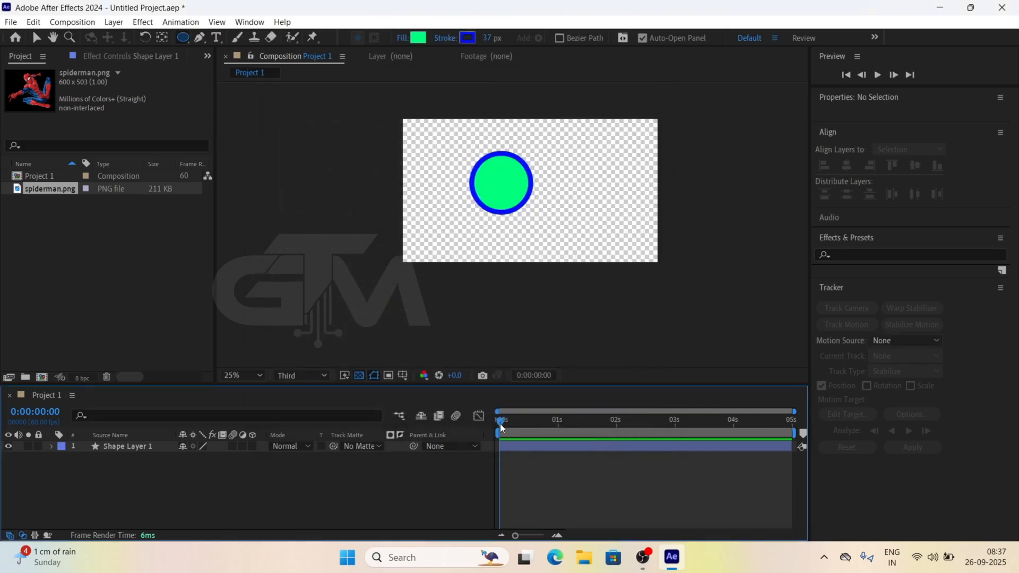
# Play back the Project 1 composition from its beginning and check the playhead's movement along the time ruler
pyautogui.moveTo(500, 423); pyautogui.dragTo(459, 425)
pyautogui.press('space')
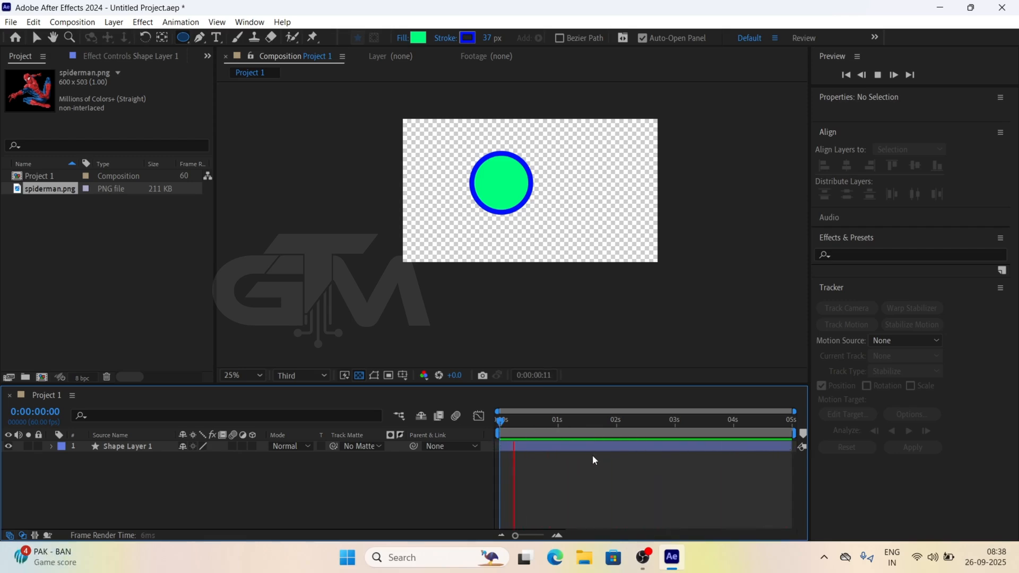
pyautogui.press('space')
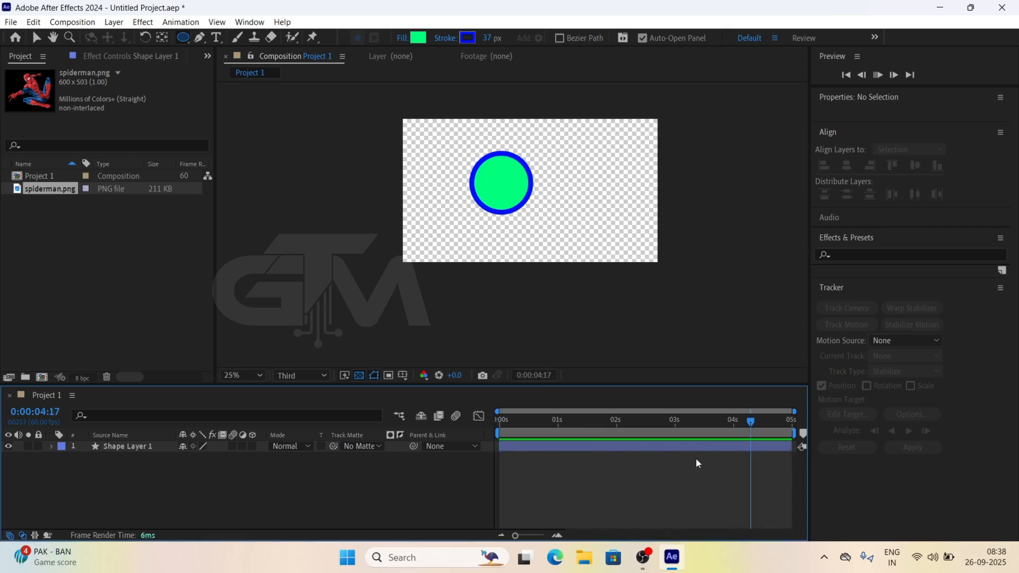
pyautogui.press('space')
pyautogui.press('space')
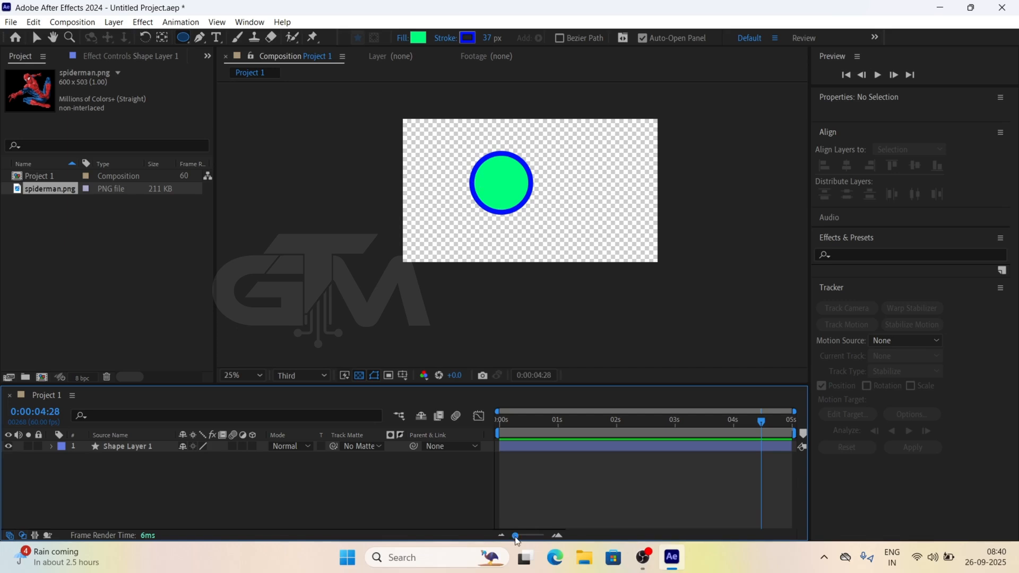
pyautogui.moveTo(515, 535)
pyautogui.mouseDown()
pyautogui.moveTo(549, 537)
pyautogui.moveTo(513, 536)
pyautogui.mouseUp()
pyautogui.moveTo(794, 413); pyautogui.dragTo(820, 423)
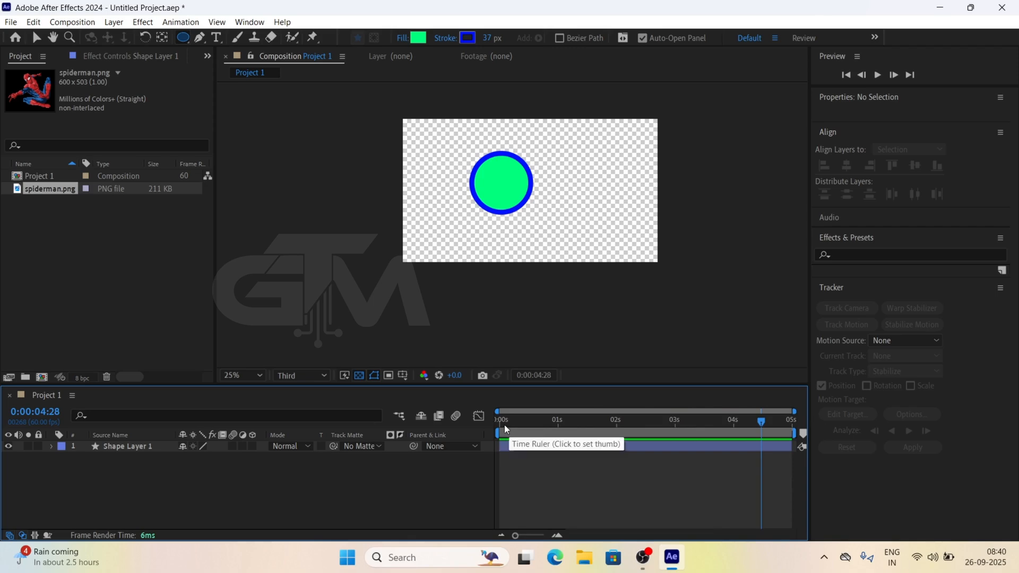
pyautogui.click(537, 423)
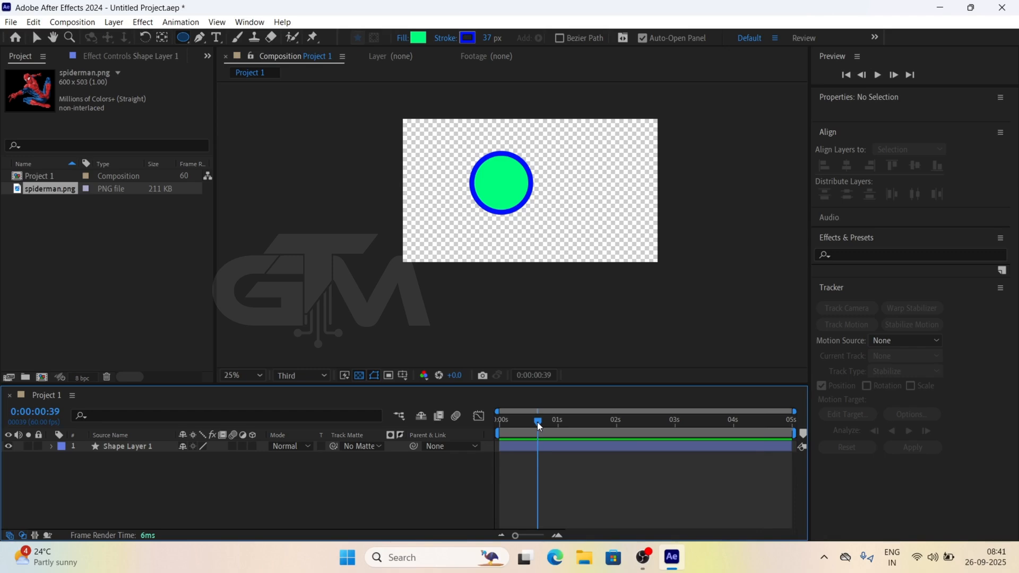
pyautogui.click(503, 419)
pyautogui.press('space')
pyautogui.press('space')
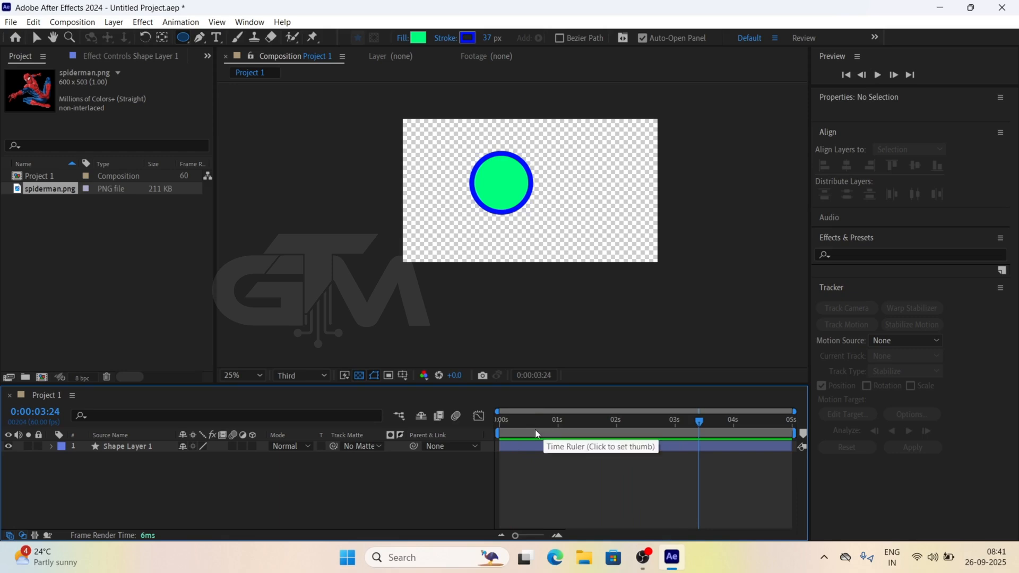
# Duplicate the green circle's shape layer at about 2 s and move the copy horizontally beside the original, to about 1672, 540
pyautogui.click(616, 424)
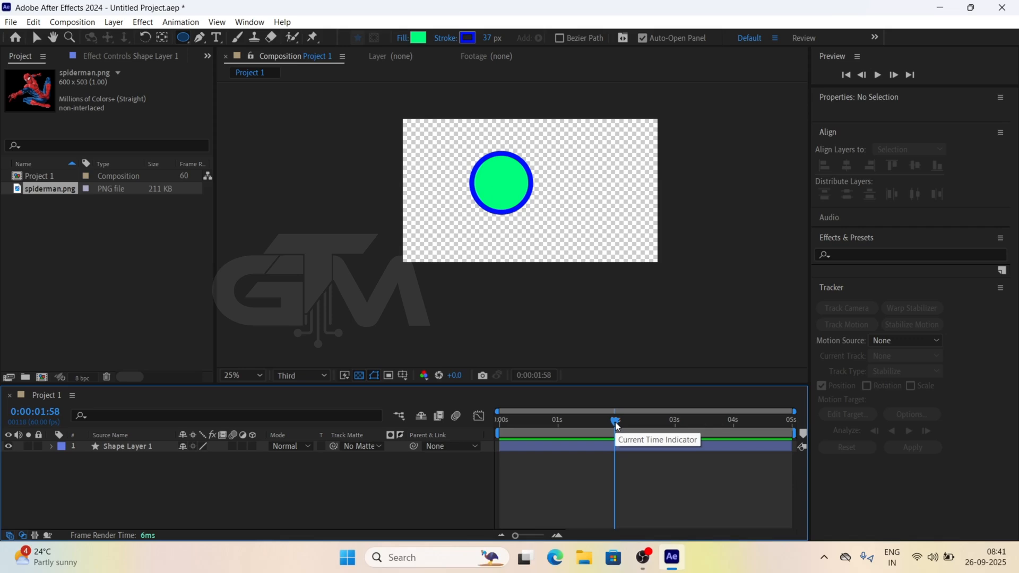
pyautogui.click(32, 40)
pyautogui.click(513, 196)
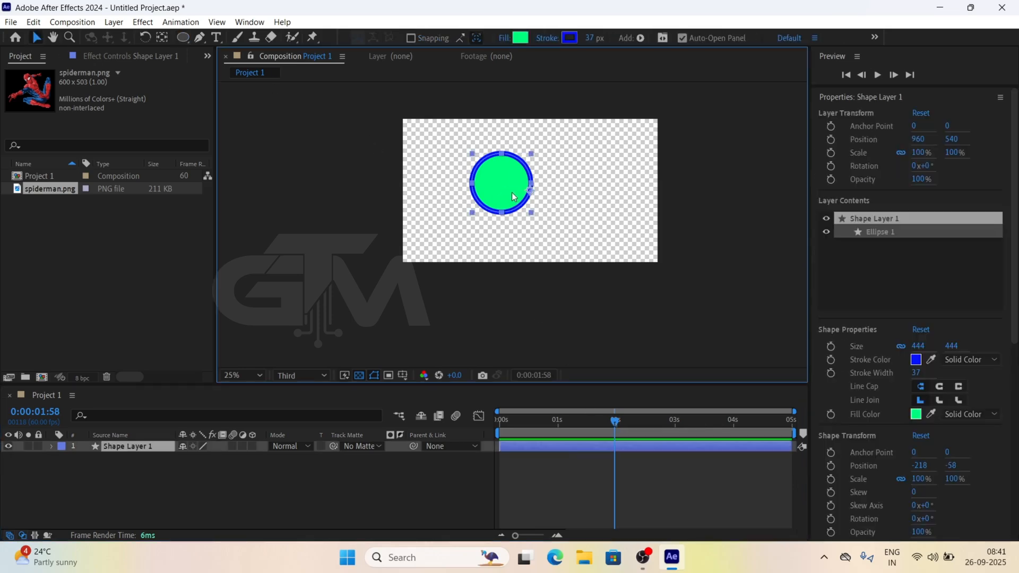
pyautogui.hotkey('ctrl', 'd')
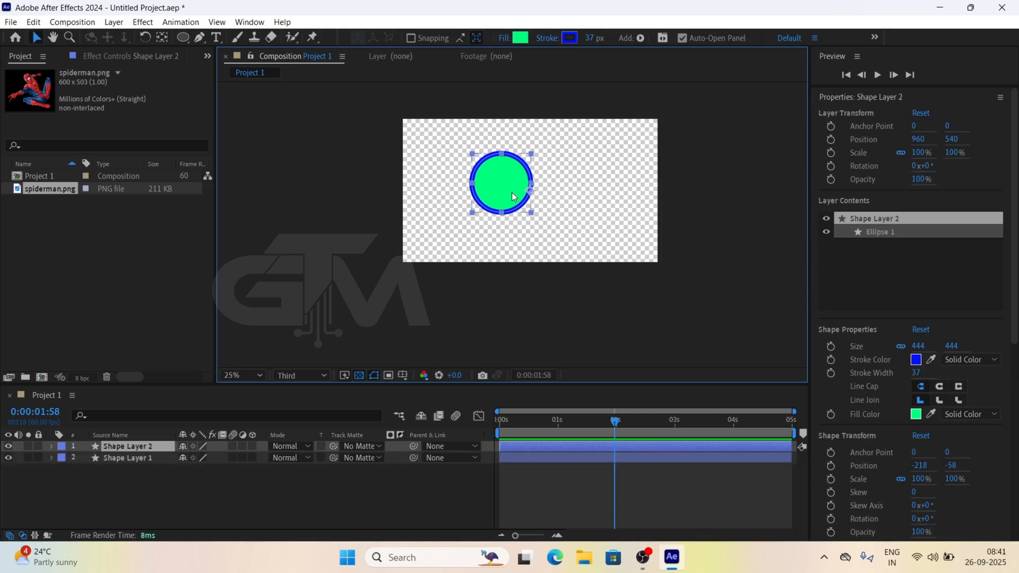
pyautogui.moveTo(504, 185); pyautogui.dragTo(602, 192)
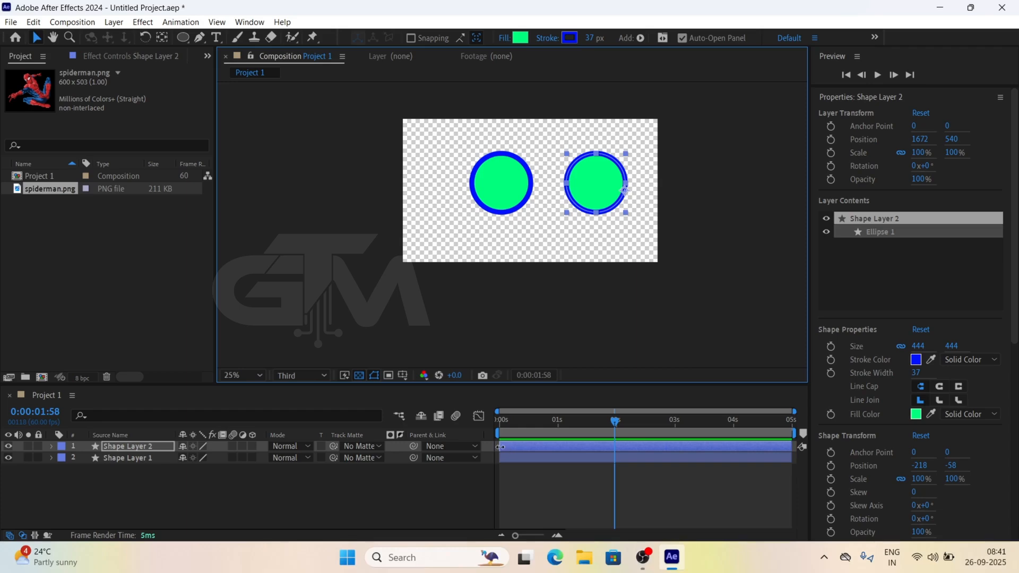
# Trim Shape Layer 2 to run from about 1 s to 3 s and check its timing in playback
pyautogui.moveTo(500, 446); pyautogui.dragTo(584, 441)
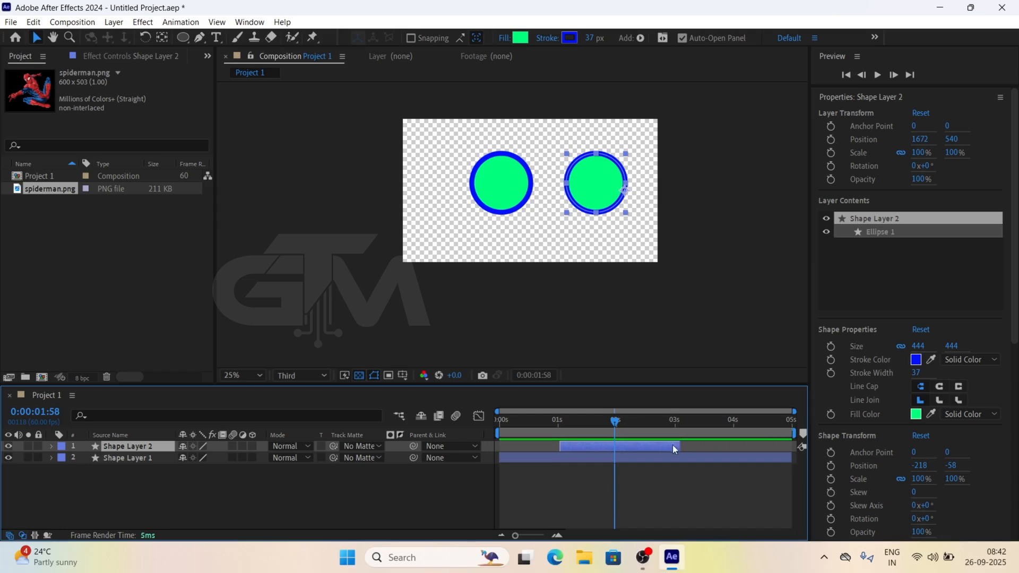
pyautogui.moveTo(679, 446); pyautogui.dragTo(673, 446)
pyautogui.press('space')
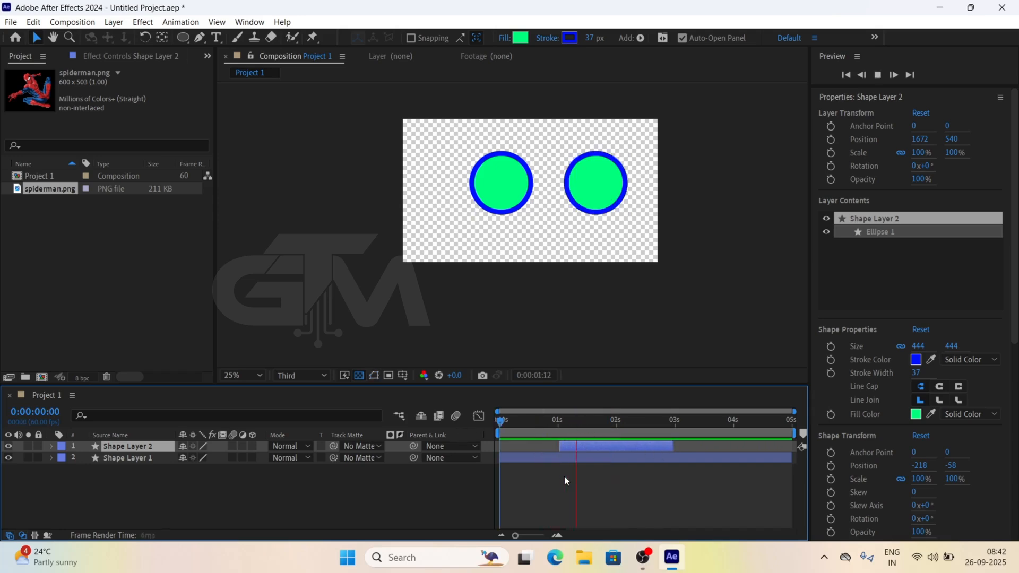
pyautogui.press('space')
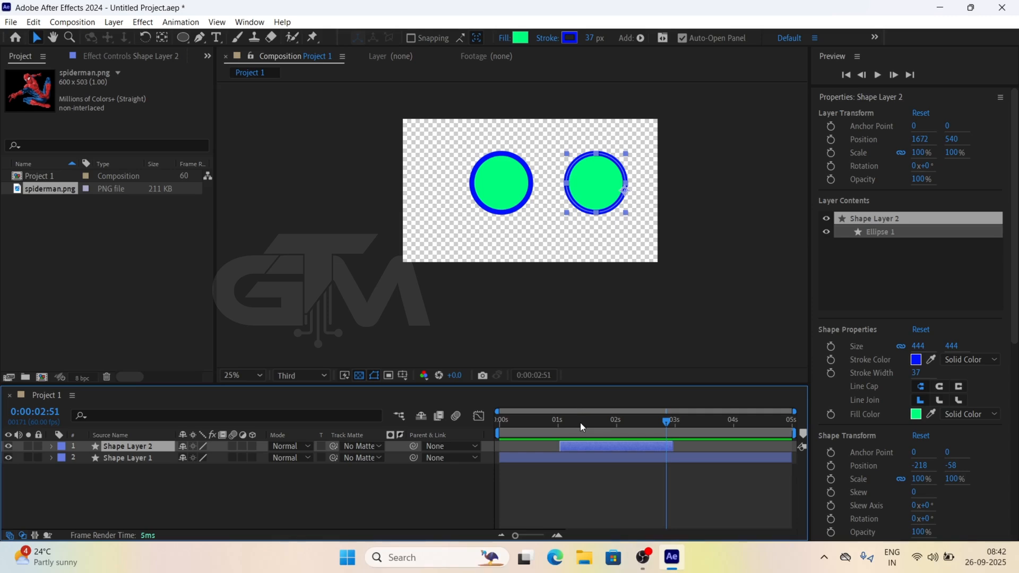
pyautogui.click(538, 419)
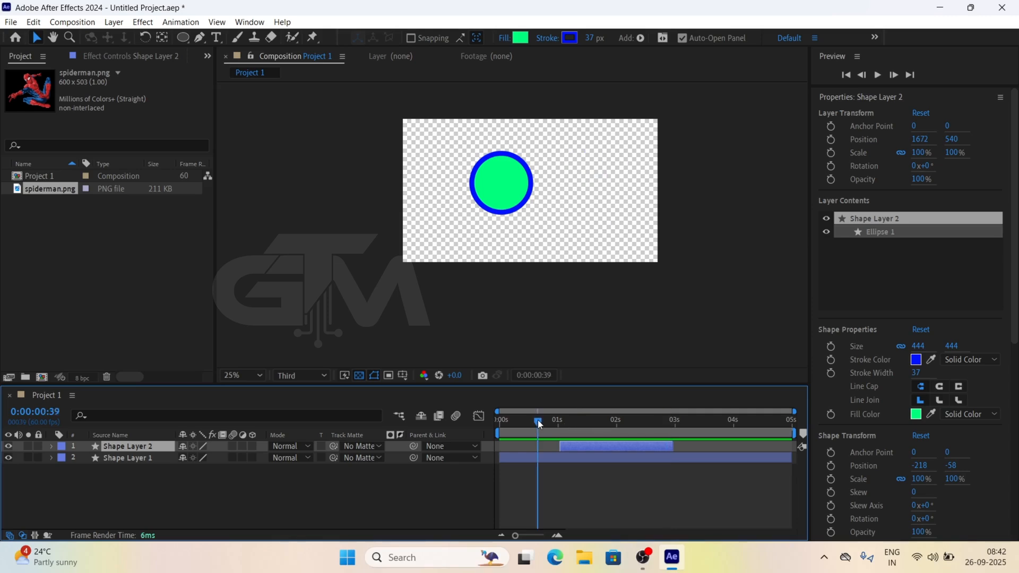
pyautogui.click(674, 420)
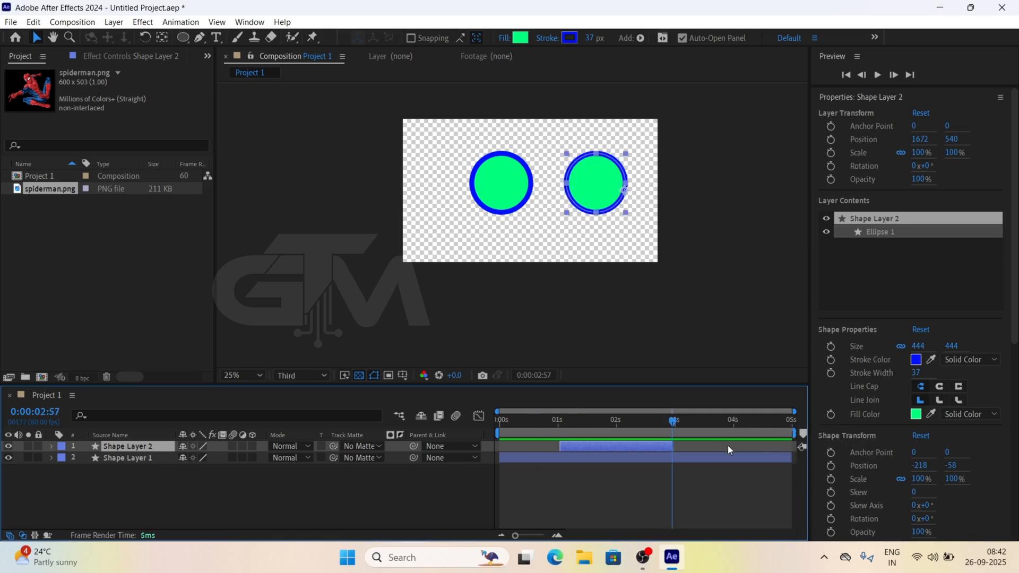
# Set the Project 1 work area to run from about 0:00:00:36 to just past 3 s
pyautogui.click(535, 419)
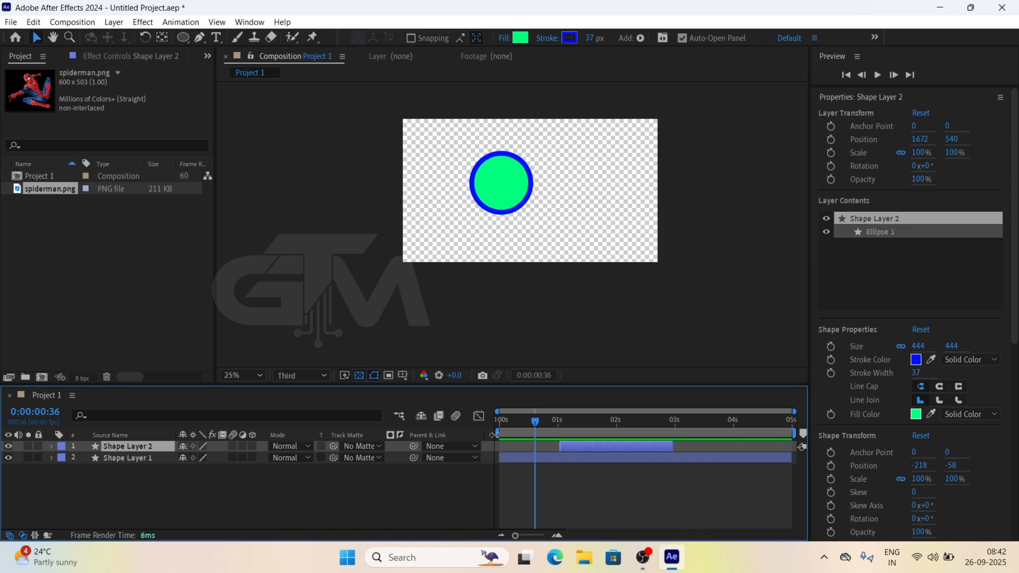
pyautogui.moveTo(494, 434); pyautogui.dragTo(527, 434)
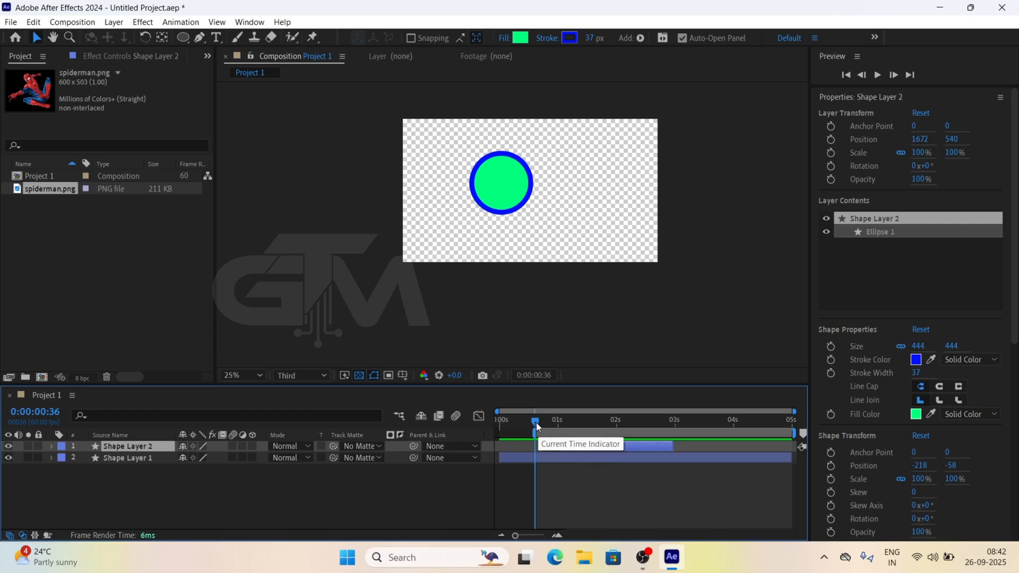
pyautogui.click(678, 422)
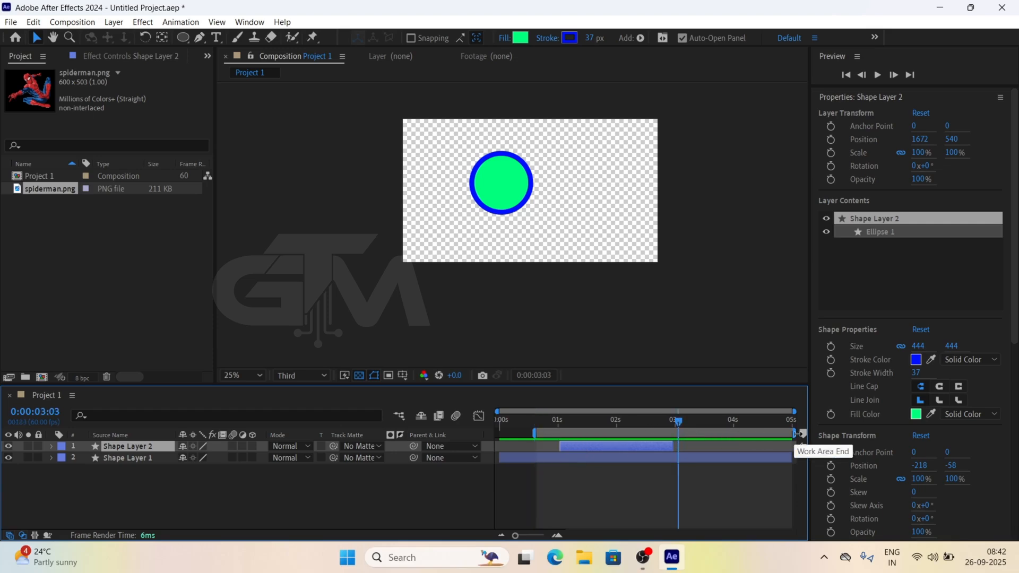
pyautogui.moveTo(798, 434); pyautogui.dragTo(688, 438)
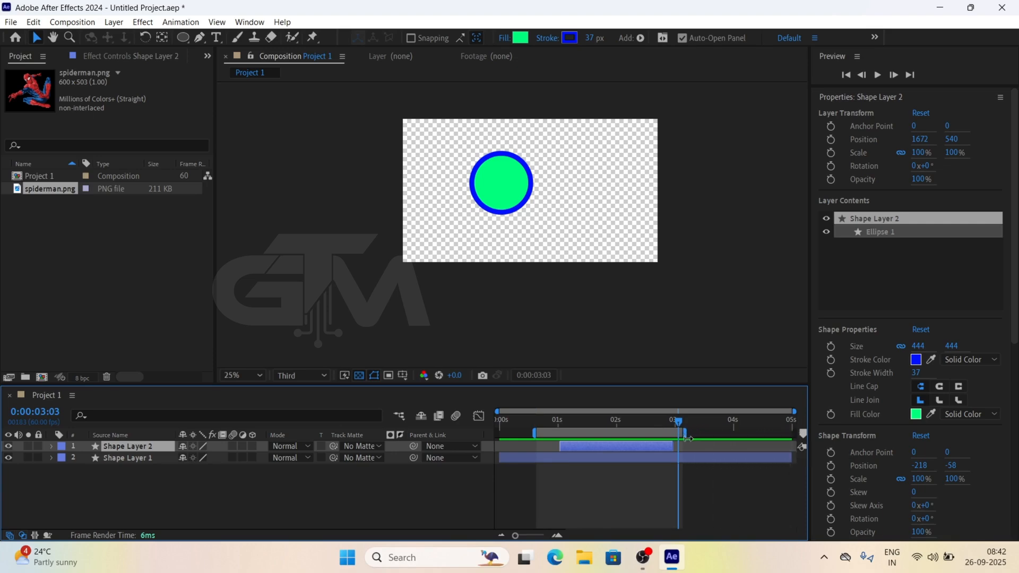
# Preview the shortened work area of Project 1 from about 0:00:00:50, then stop playback
pyautogui.click(549, 423)
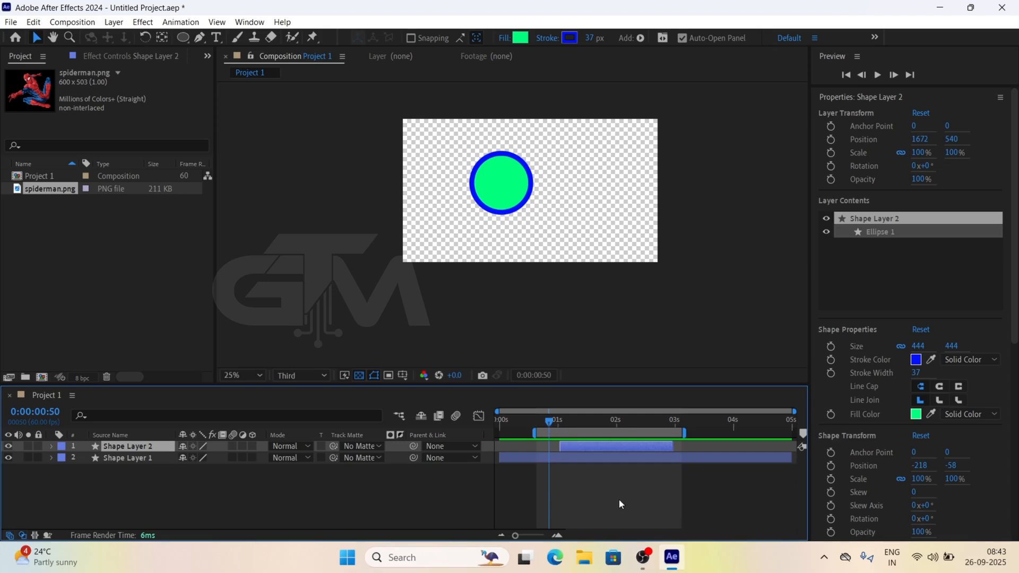
pyautogui.press('space')
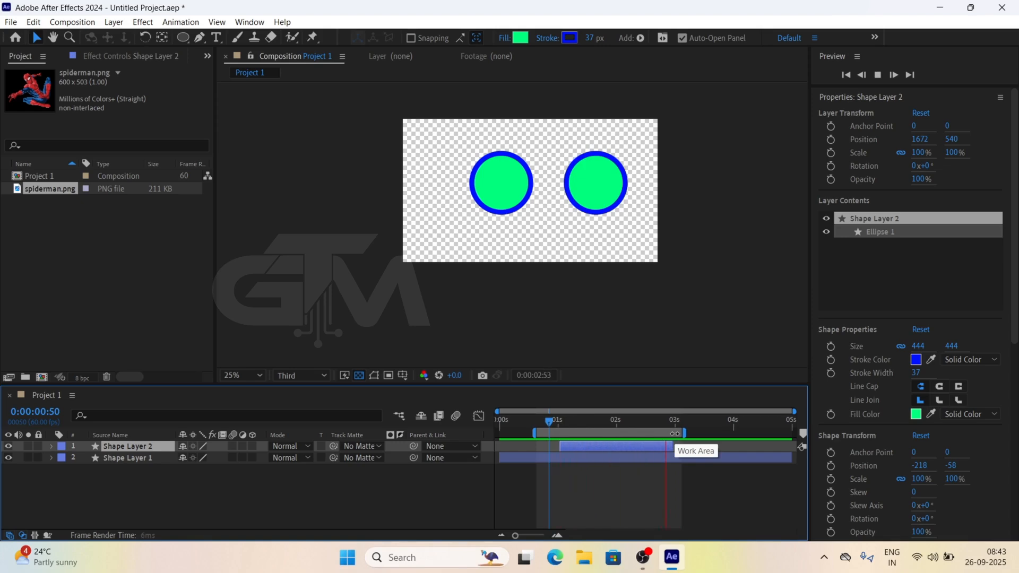
pyautogui.press('space')
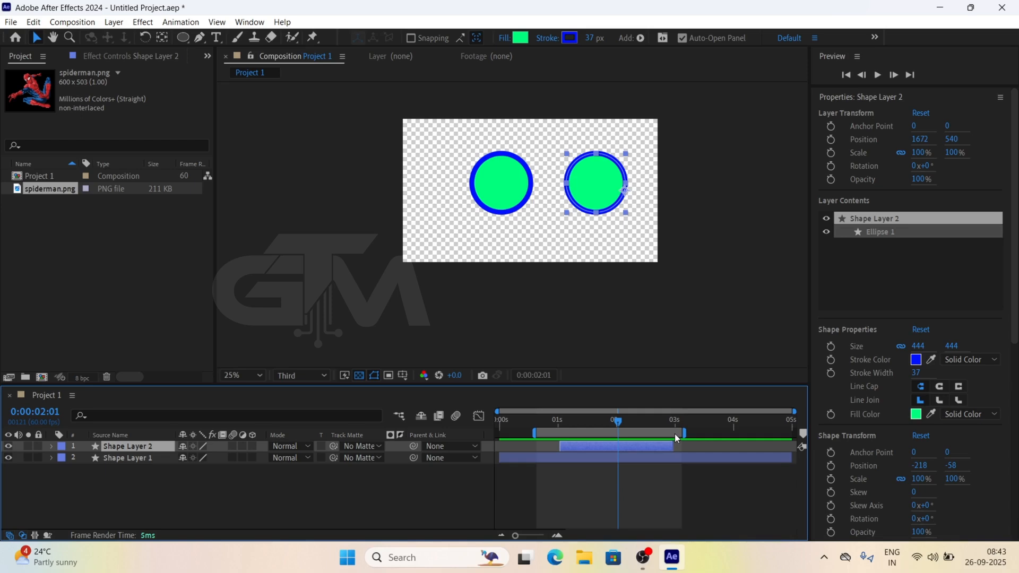
# Import Garden.mp4 from the Videos_1 folder in File Explorer and create a new composition from it
pyautogui.click(126, 297)
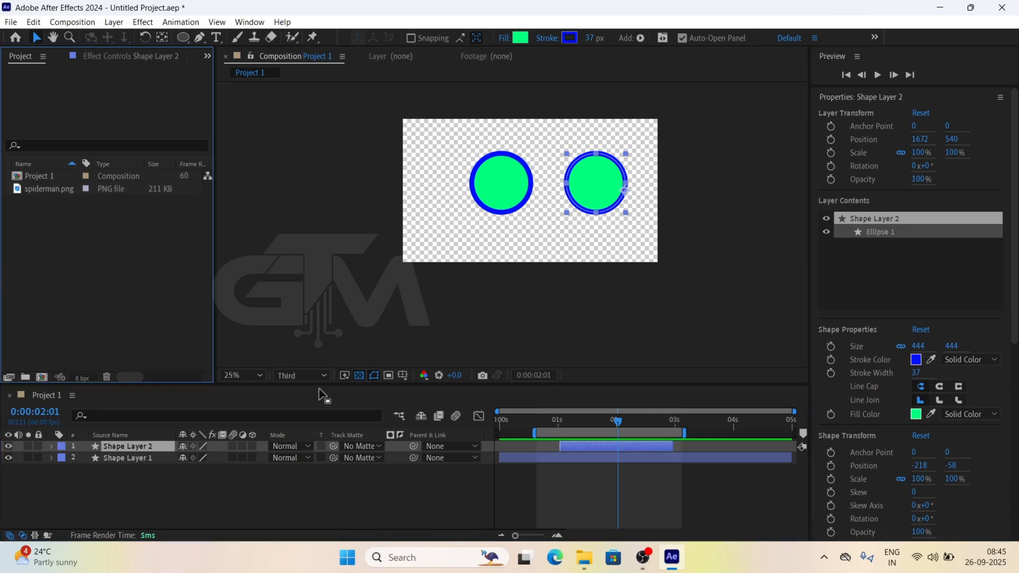
pyautogui.click(584, 558)
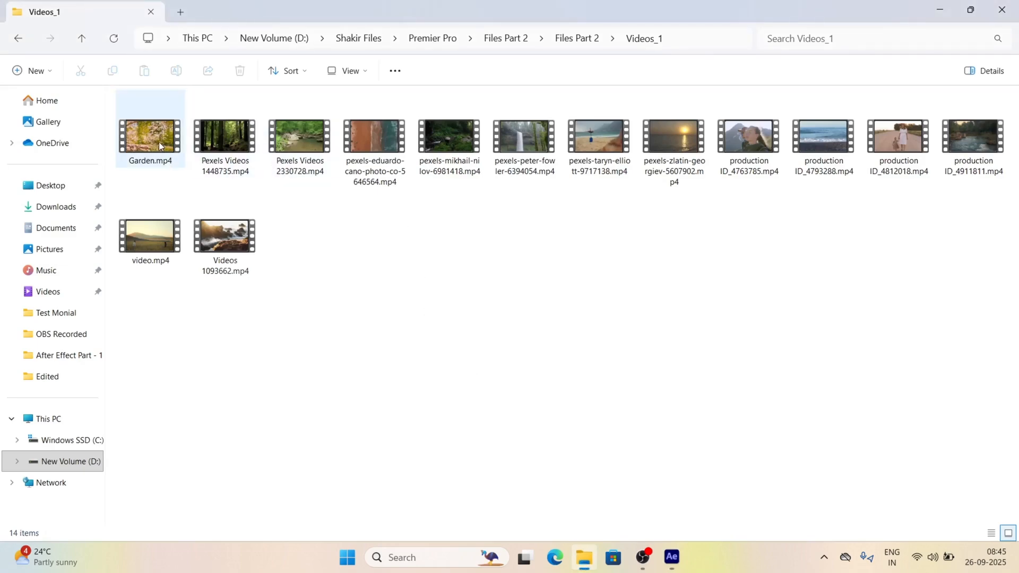
pyautogui.moveTo(161, 151); pyautogui.dragTo(92, 285)
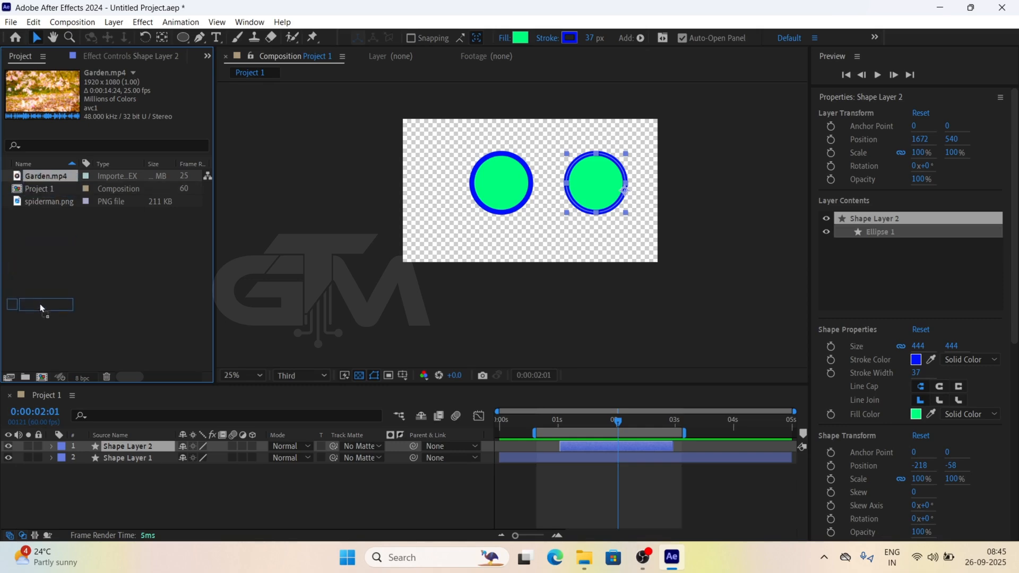
pyautogui.click(42, 378)
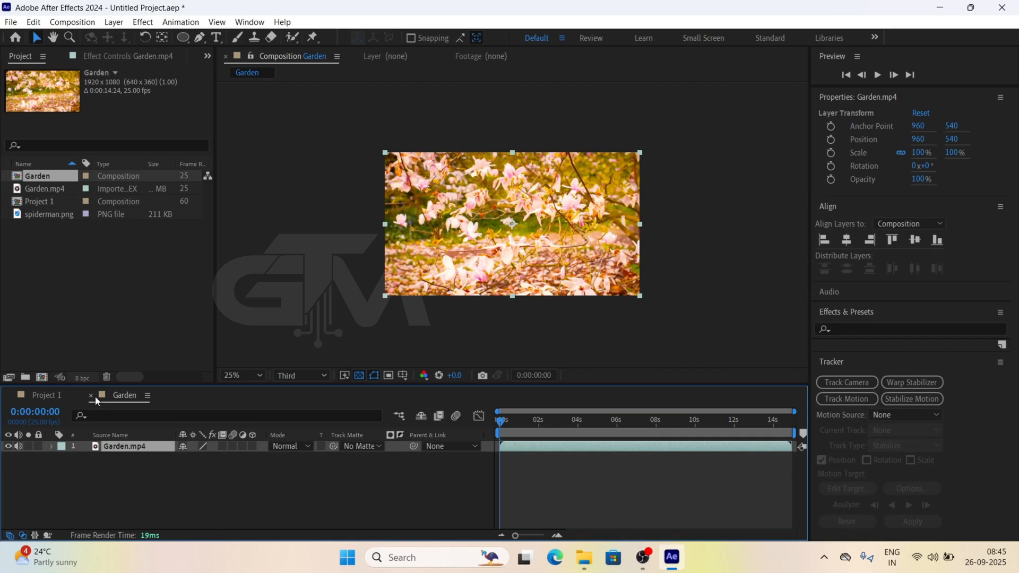
# Compare the Project 1 and Garden timelines, then play Garden from the start and inspect its last frame
pyautogui.click(52, 396)
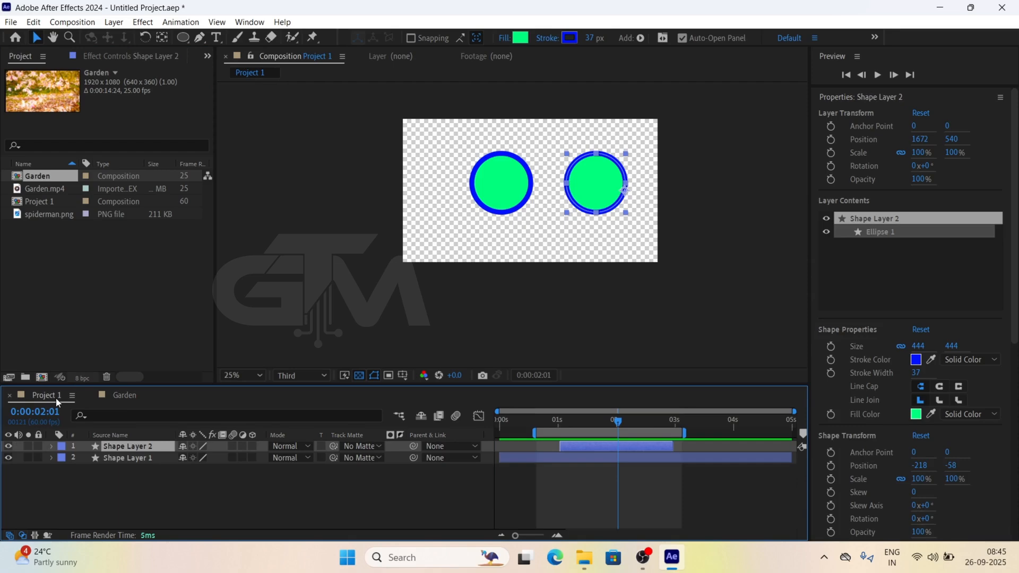
pyautogui.click(123, 397)
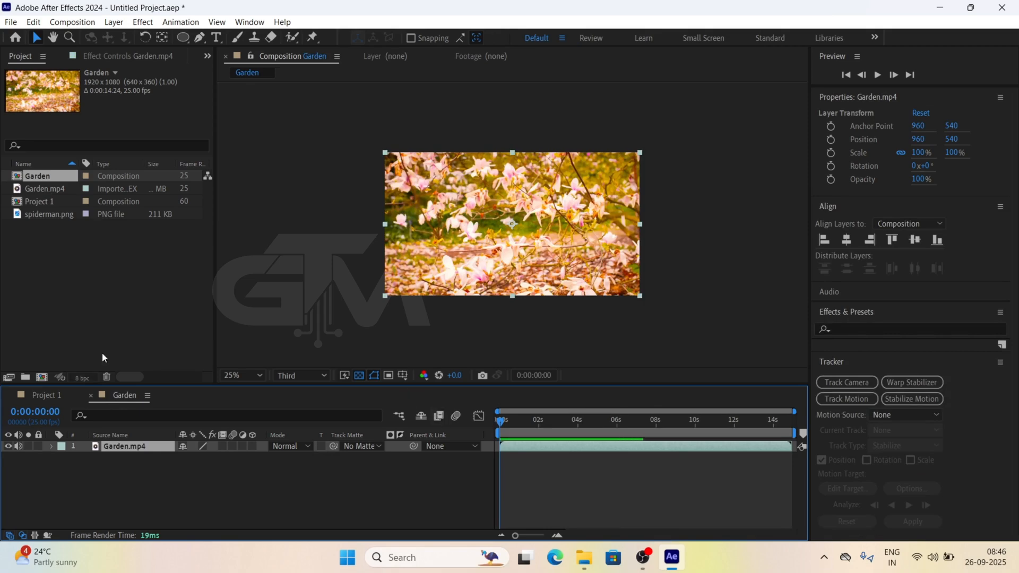
pyautogui.moveTo(501, 421); pyautogui.dragTo(518, 442)
pyautogui.press('space')
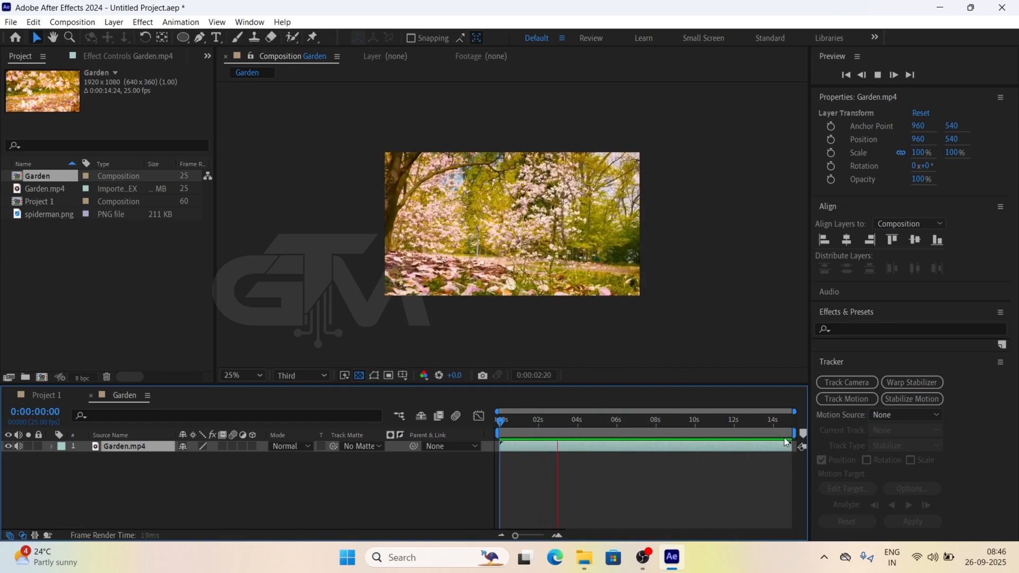
pyautogui.click(795, 425)
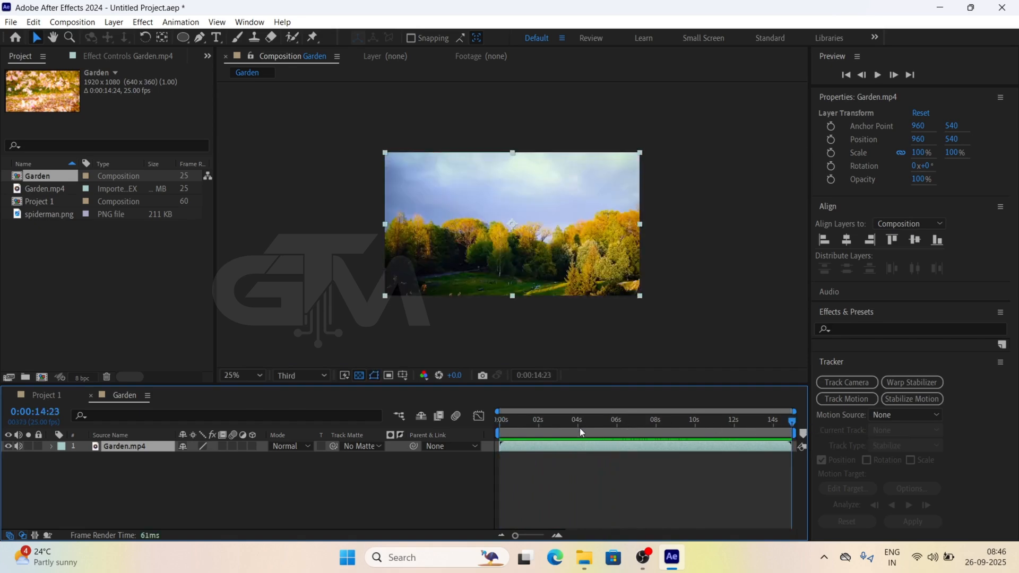
# Set the Garden work area to about 2 s to 4 s and place the playhead at about 0:00:01:23
pyautogui.moveTo(565, 422); pyautogui.dragTo(455, 419)
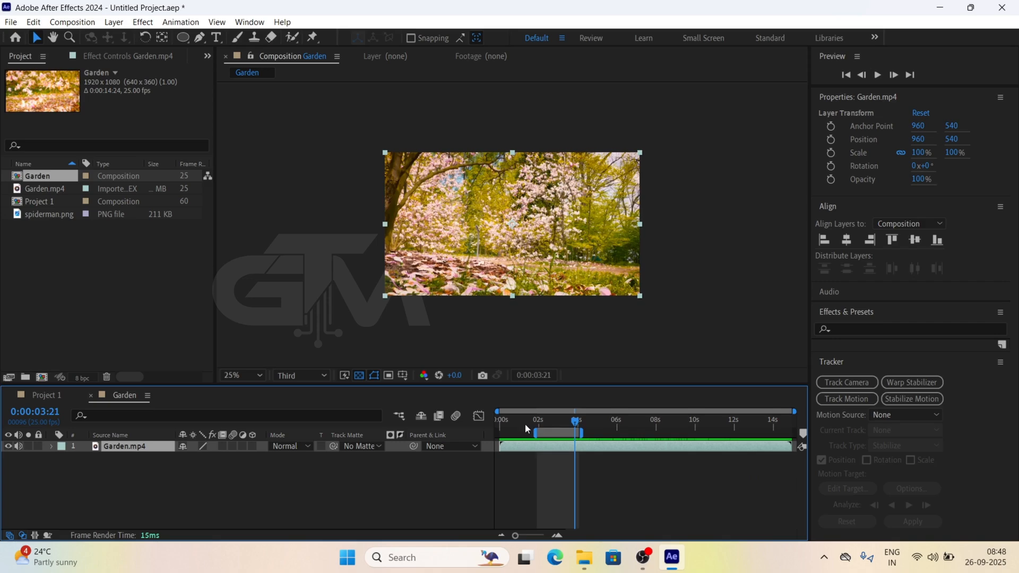
pyautogui.click(538, 424)
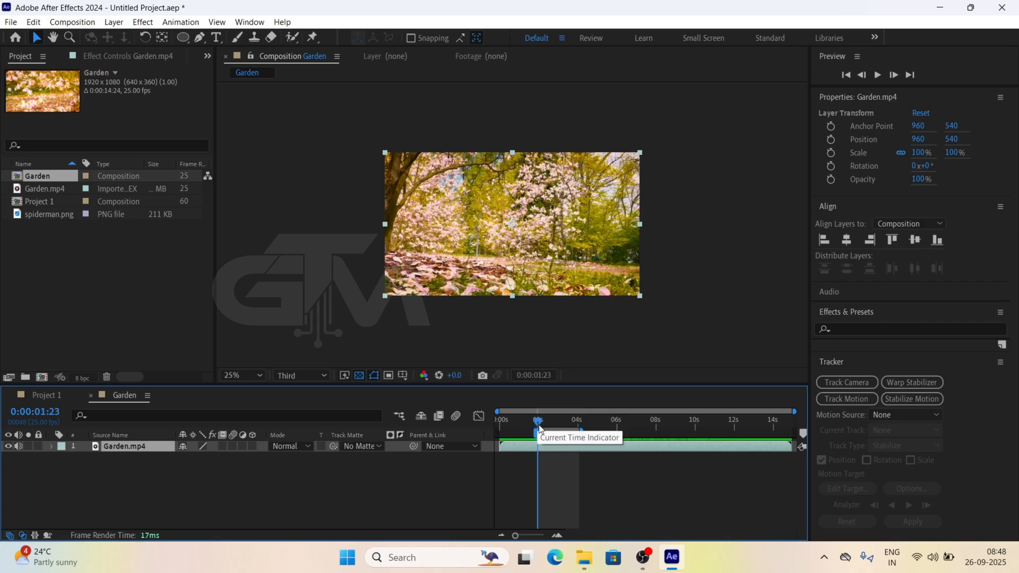
# Add a text layer reading "Text" at about 652, 664 in the Garden composition and set its fill to black
pyautogui.click(217, 37)
pyautogui.click(472, 240)
pyautogui.write('T')
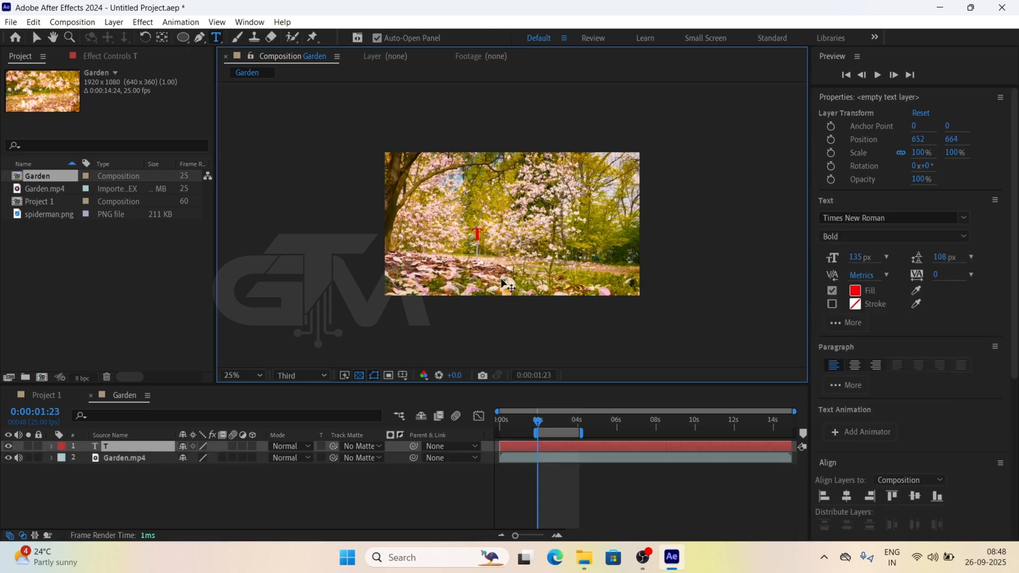
pyautogui.write('ext')
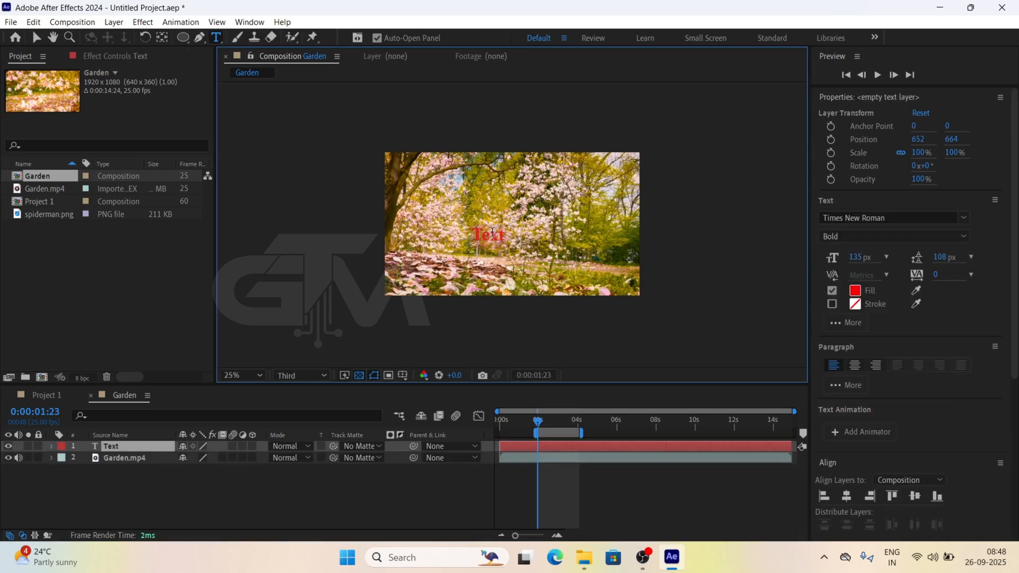
pyautogui.click(854, 291)
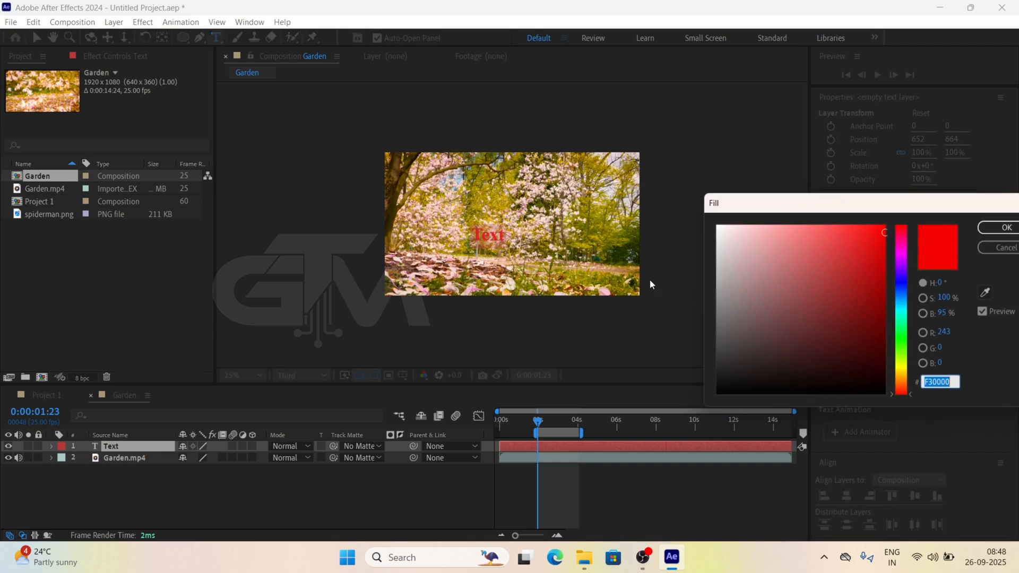
pyautogui.moveTo(828, 301); pyautogui.dragTo(325, 570)
pyautogui.click(1003, 228)
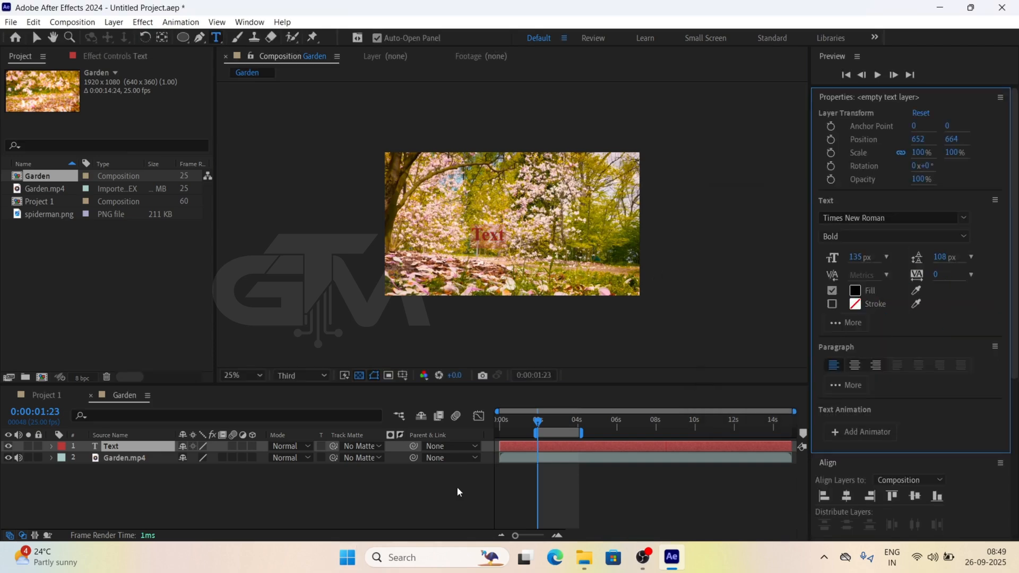
pyautogui.click(457, 487)
# Scrub the Garden timeline from the start to about 0:00:03:03, and trim the Text layer to about 2 s to 4 s
pyautogui.click(499, 422)
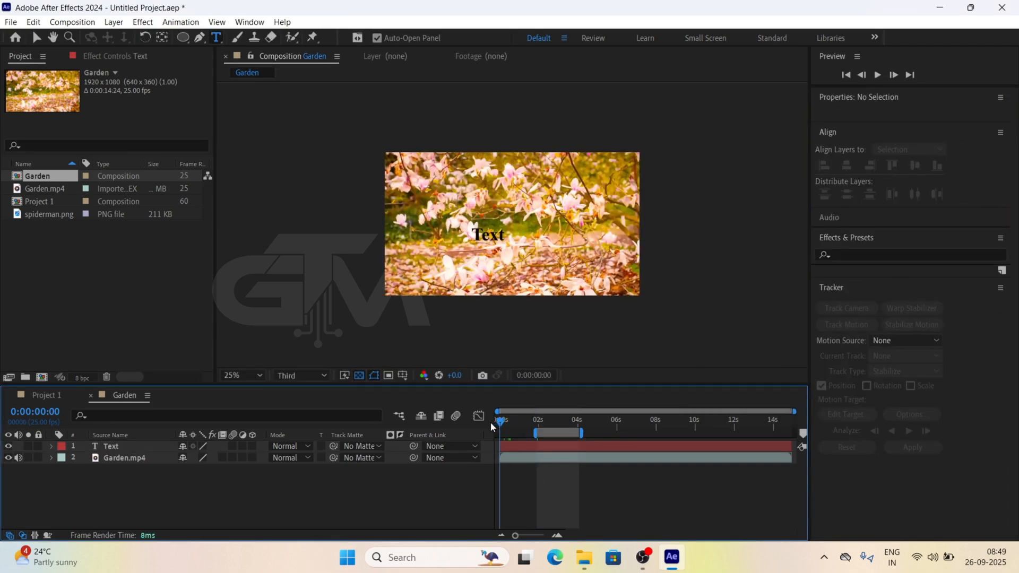
pyautogui.moveTo(536, 425); pyautogui.dragTo(561, 431)
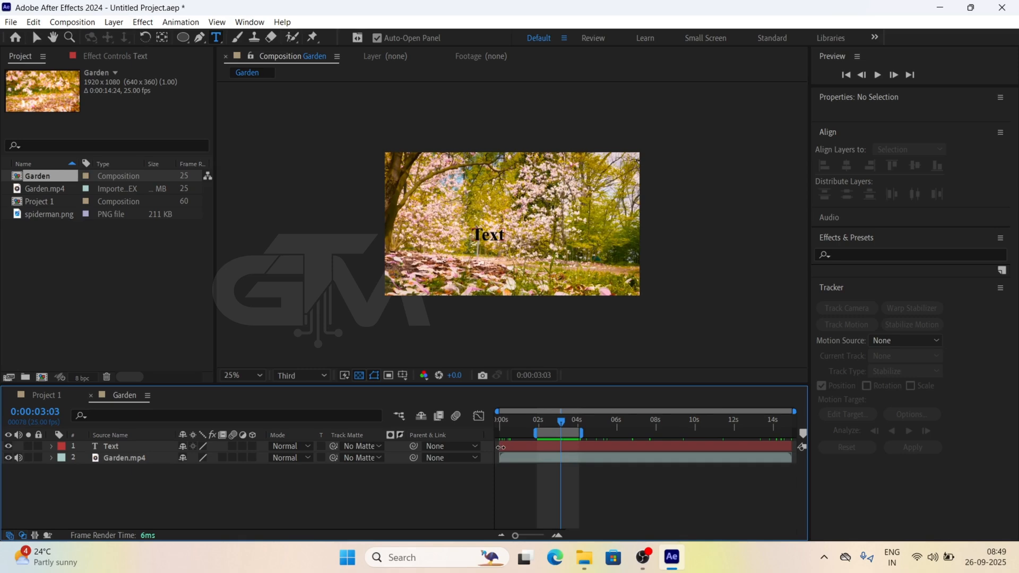
pyautogui.moveTo(500, 448); pyautogui.dragTo(537, 449)
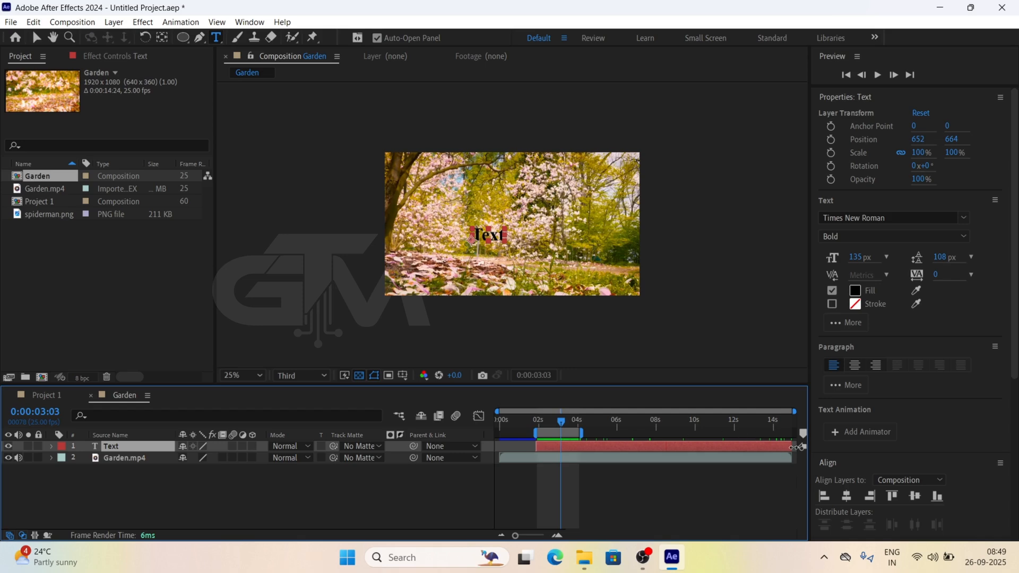
pyautogui.moveTo(793, 448); pyautogui.dragTo(583, 448)
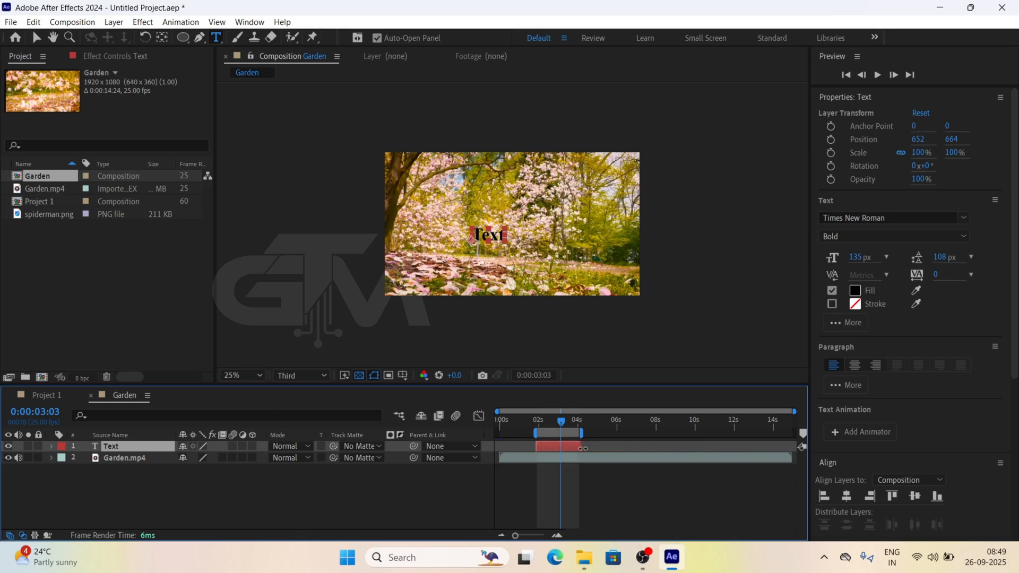
# Preview the Garden work area from about 0:00:02:03, then stop playback
pyautogui.click(541, 422)
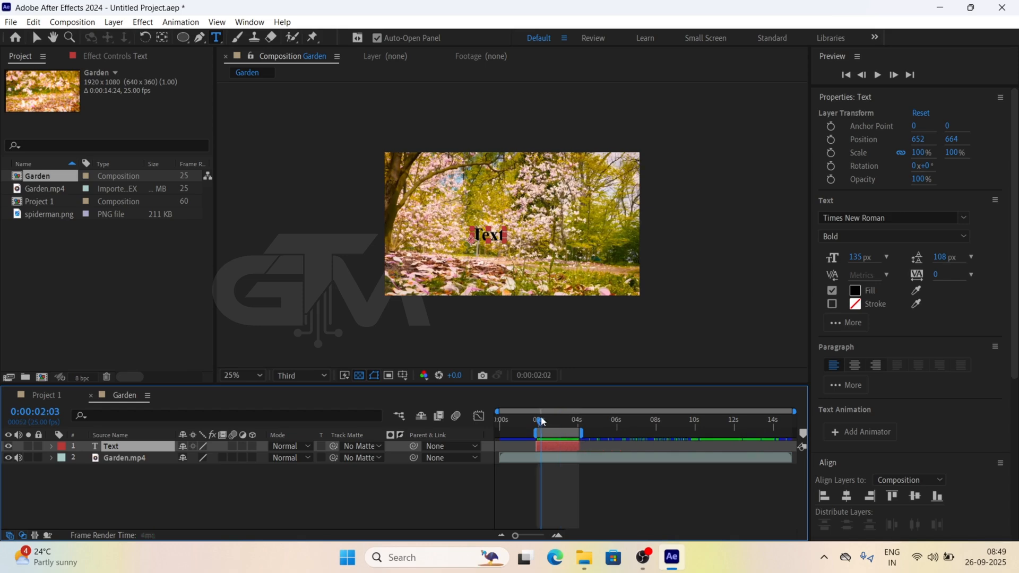
pyautogui.press('space')
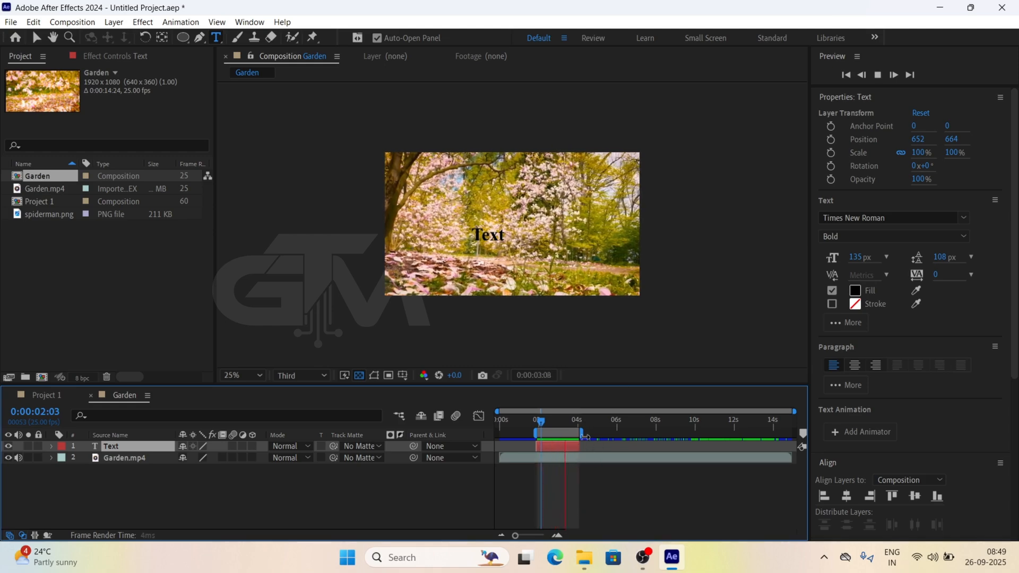
pyautogui.press('space')
# Extend the work area's end to about 10 s and scrub past the end of the Text layer to about 0:00:04:05
pyautogui.moveTo(584, 436); pyautogui.dragTo(698, 448)
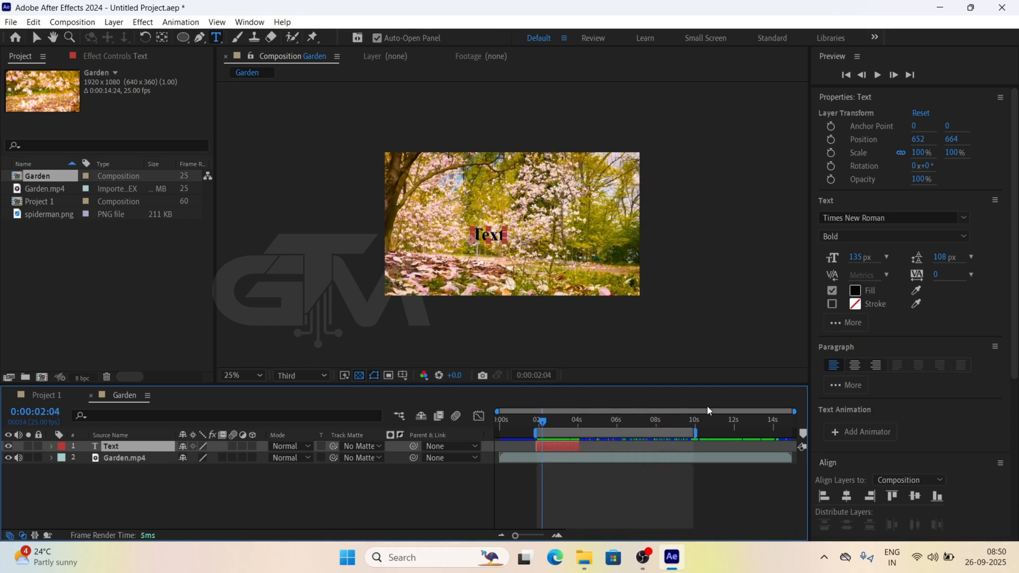
pyautogui.click(538, 425)
pyautogui.click(537, 426)
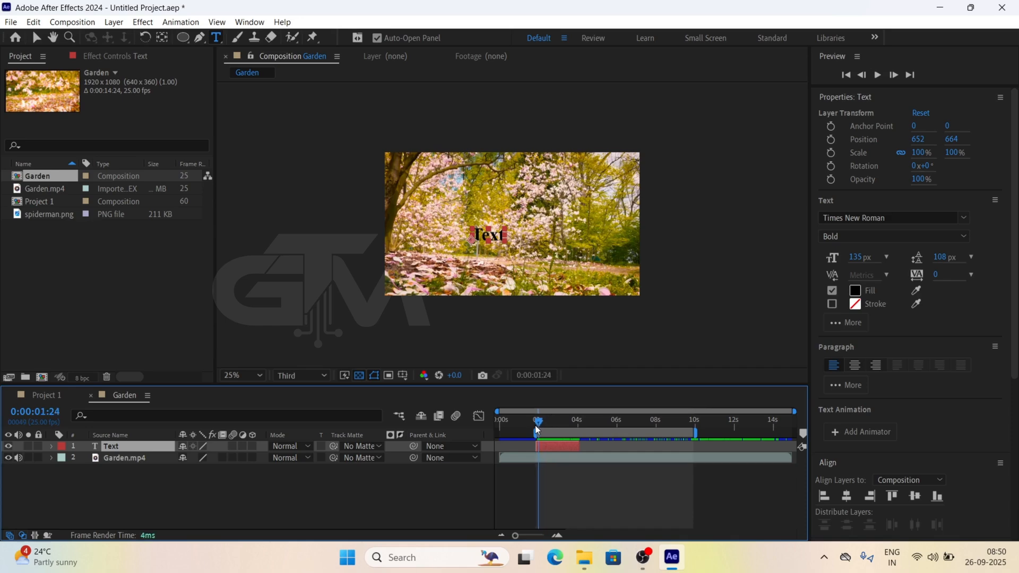
pyautogui.moveTo(538, 427); pyautogui.dragTo(582, 428)
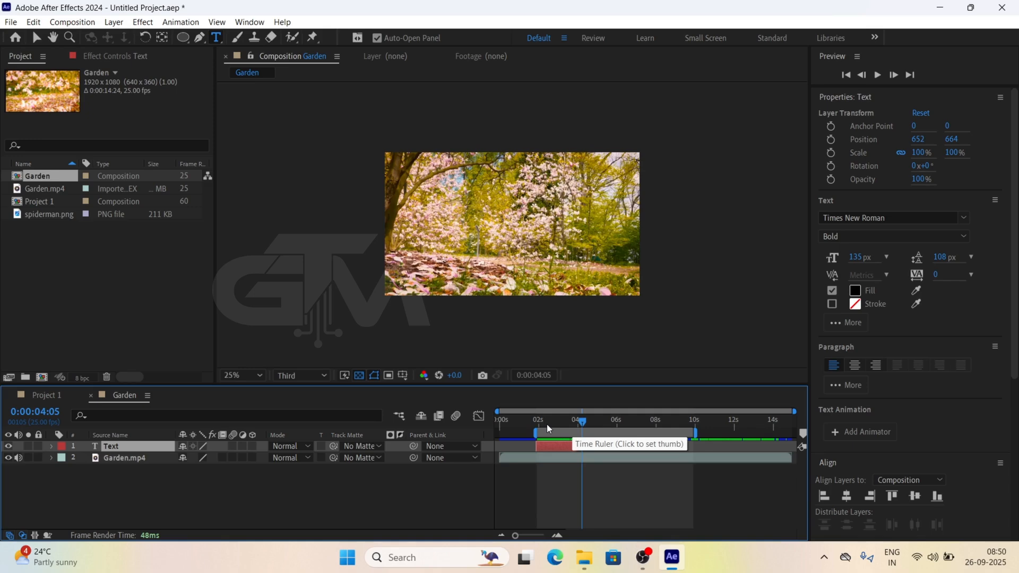
# Shorten the work area to end at about 4 s, trim the composition to it, and scrub the trimmed timeline
pyautogui.moveTo(701, 432); pyautogui.dragTo(589, 439)
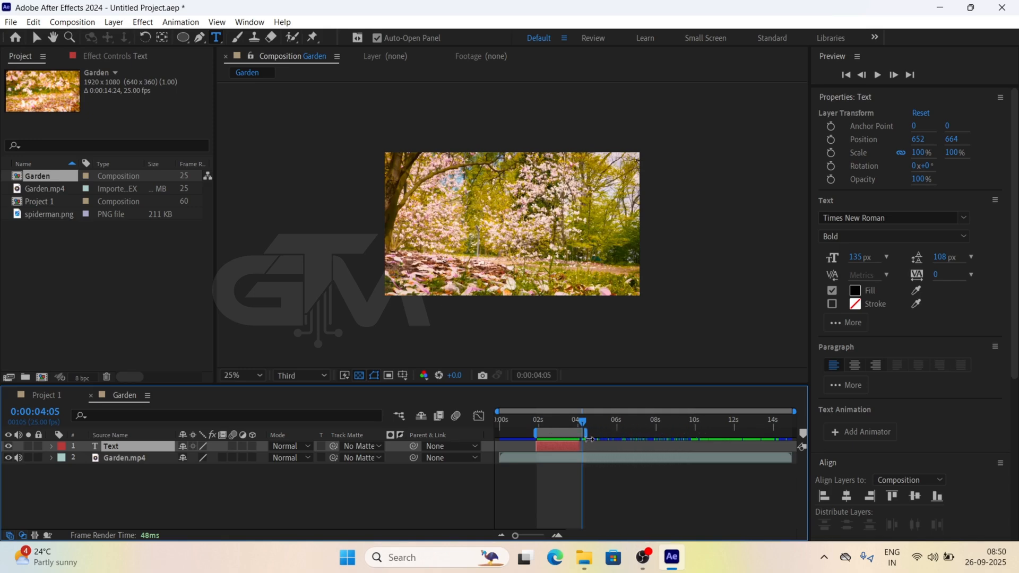
pyautogui.click(72, 22)
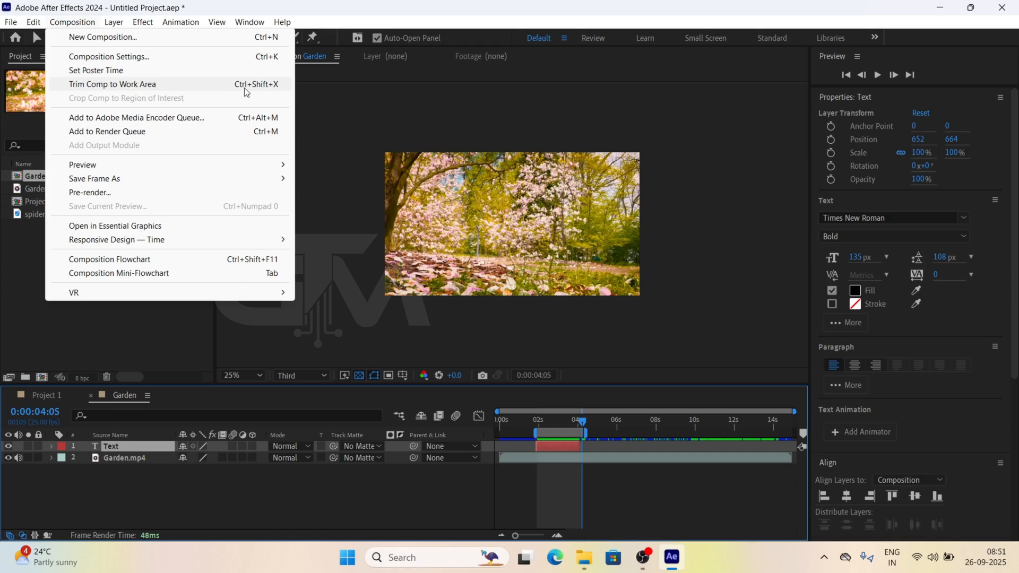
pyautogui.click(134, 86)
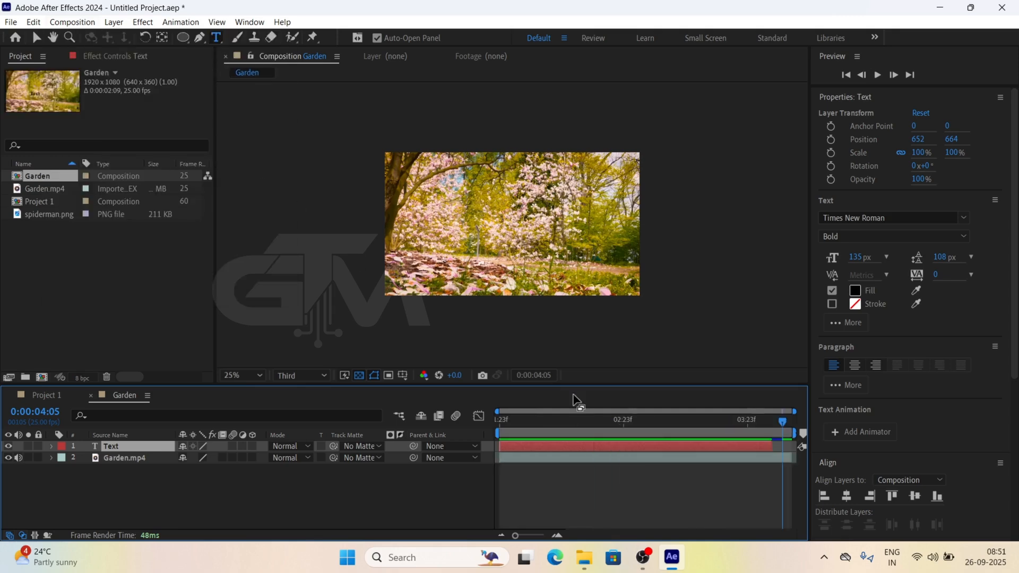
pyautogui.moveTo(516, 424); pyautogui.dragTo(957, 423)
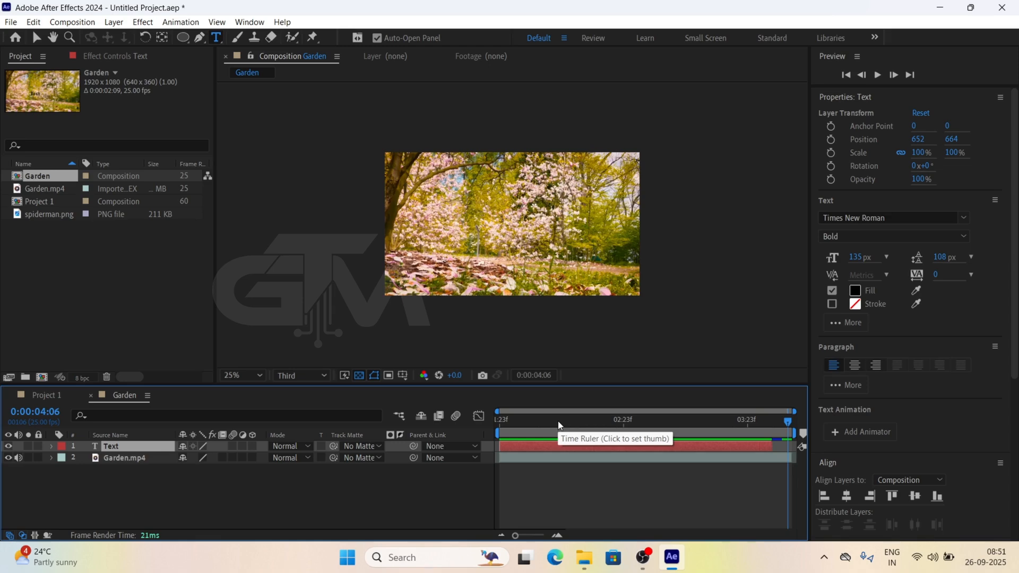
# Set the Garden composition's duration to 0:00:14:09 in its composition settings
pyautogui.click(72, 22)
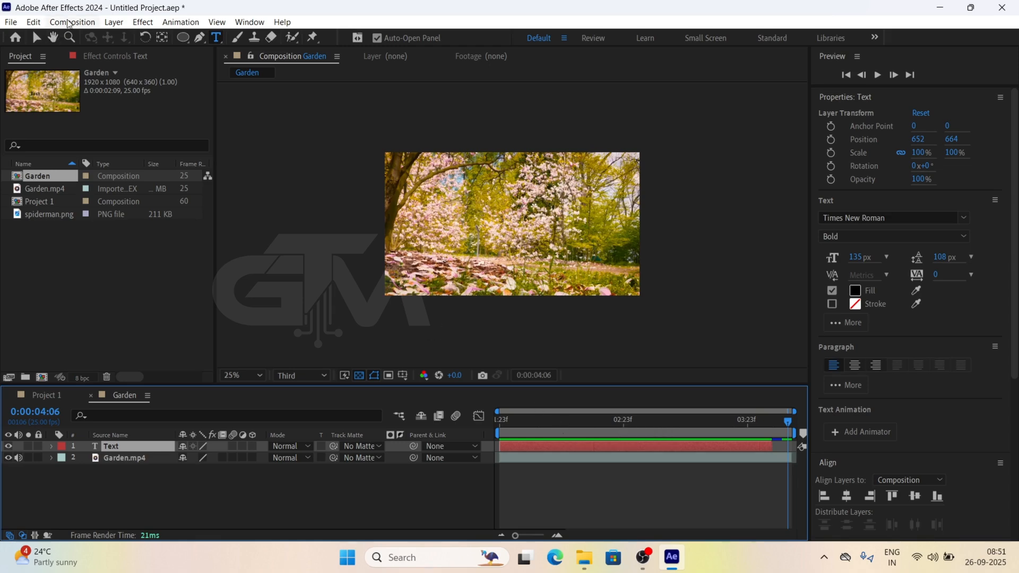
pyautogui.click(97, 57)
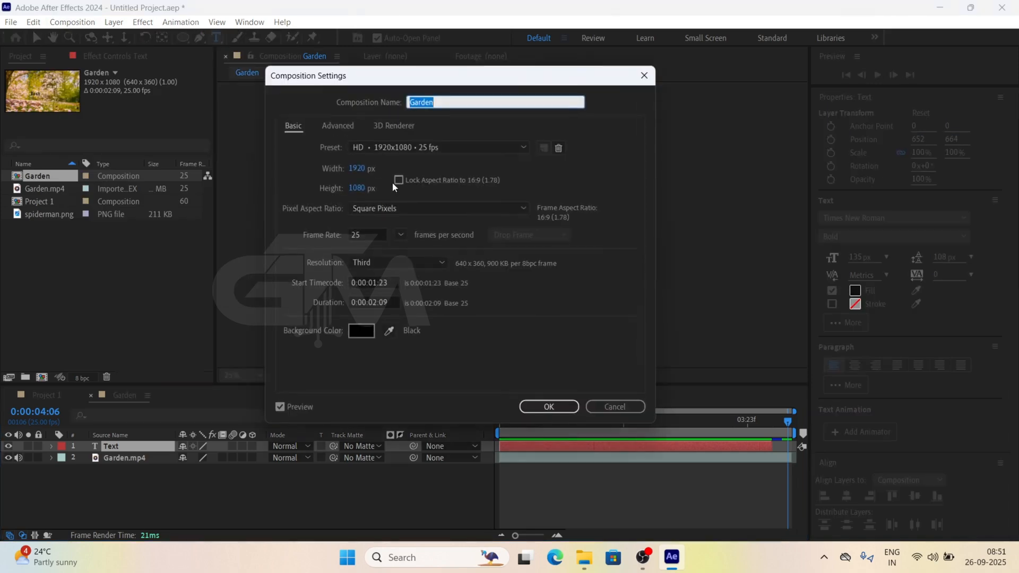
pyautogui.click(373, 302)
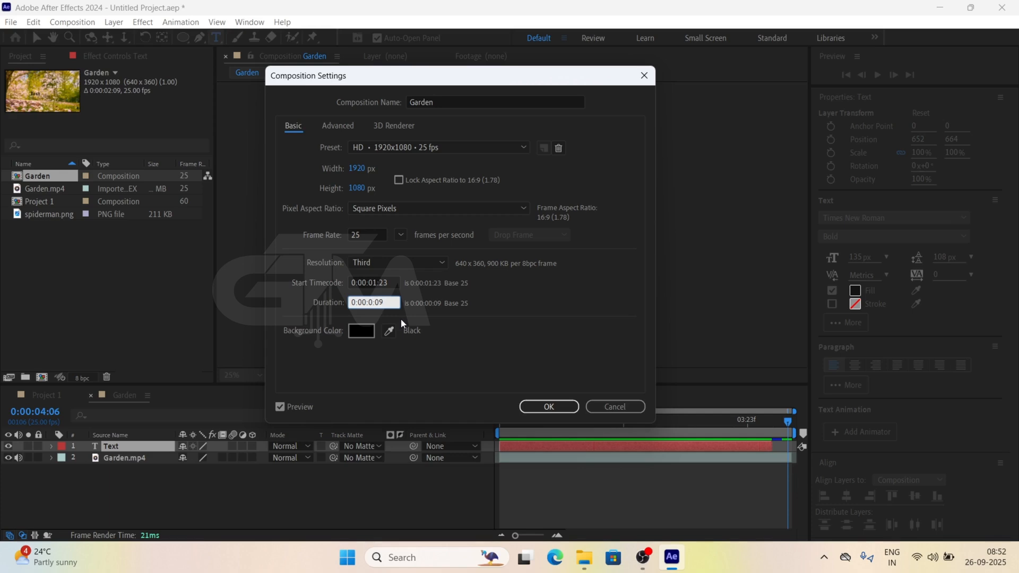
pyautogui.press('BackSpace')
pyautogui.write('14')
pyautogui.click(547, 407)
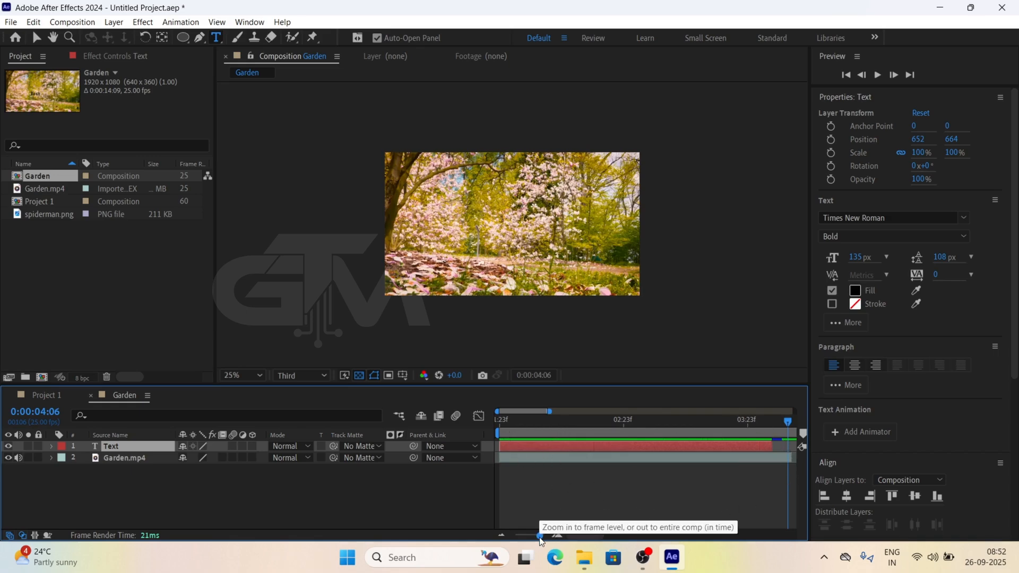
# Extend the Garden.mp4 layer to its full clip length and place the playhead at about 0:00:14:11
pyautogui.moveTo(540, 537); pyautogui.dragTo(497, 544)
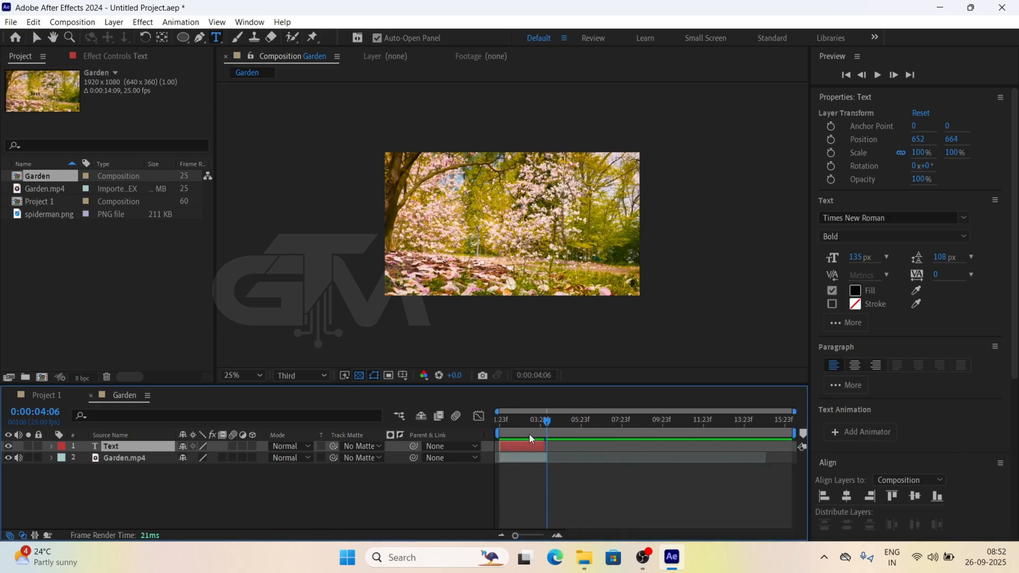
pyautogui.moveTo(547, 425); pyautogui.dragTo(795, 433)
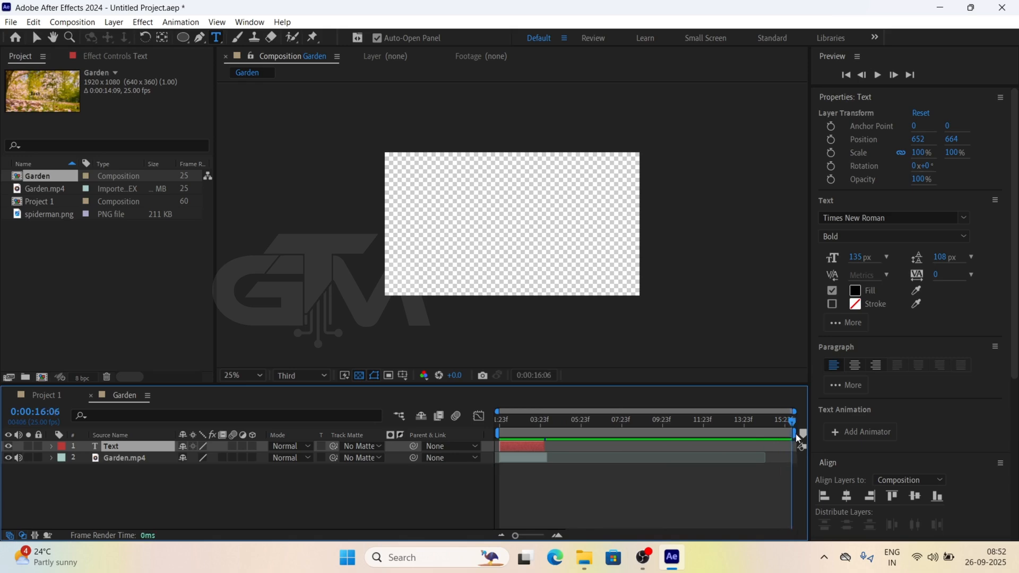
pyautogui.click(547, 458)
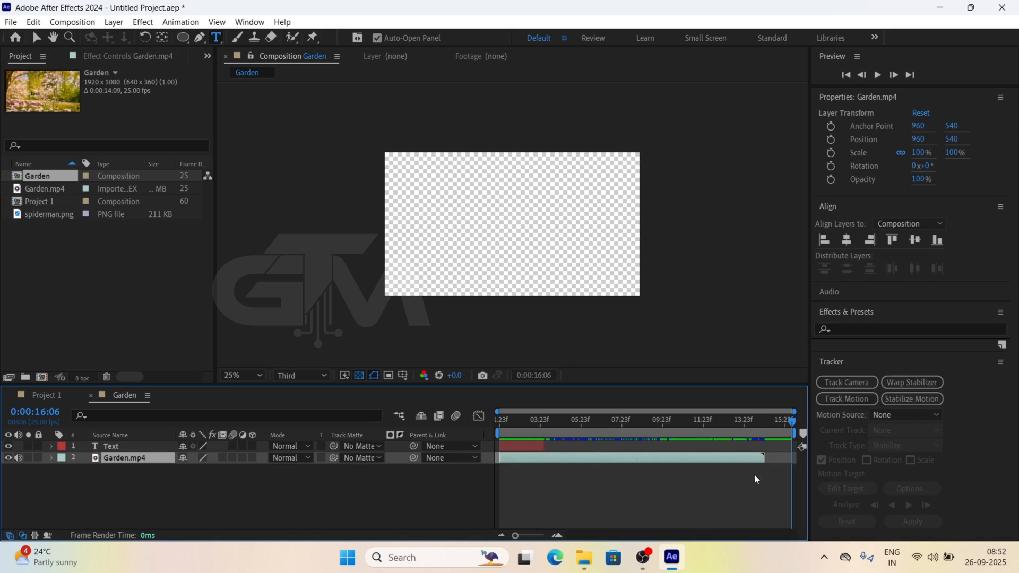
pyautogui.click(755, 422)
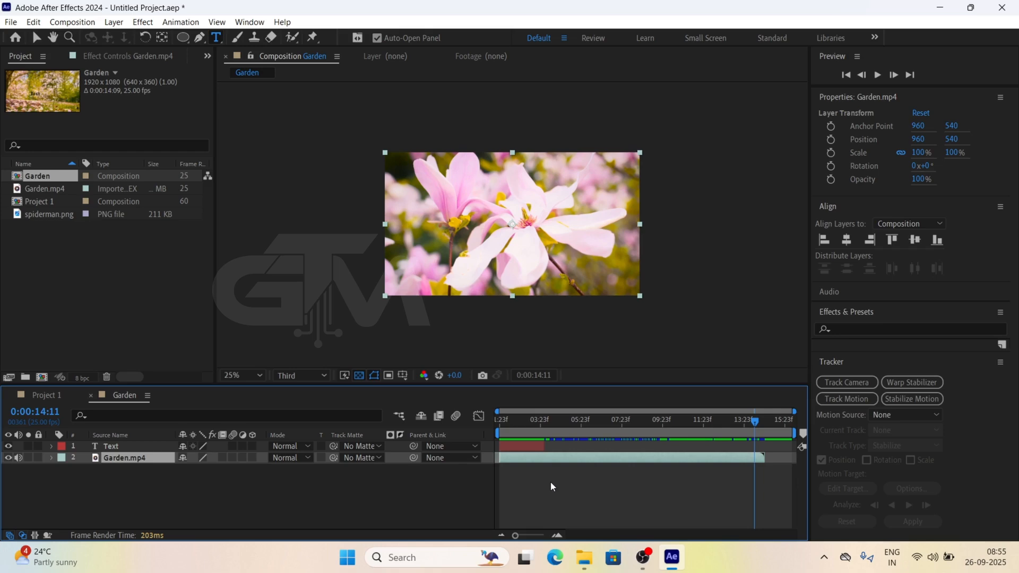
# Bring Pexels Videos 1448735.mp4 from the Videos_1 folder in File Explorer into the Garden composition as the top layer
pyautogui.moveTo(572, 557)
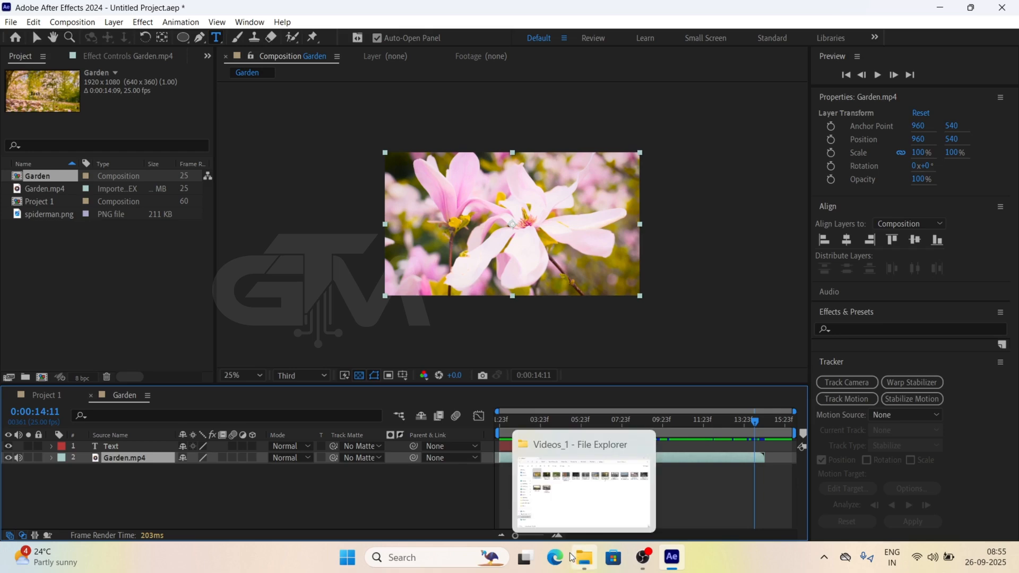
pyautogui.click(572, 557)
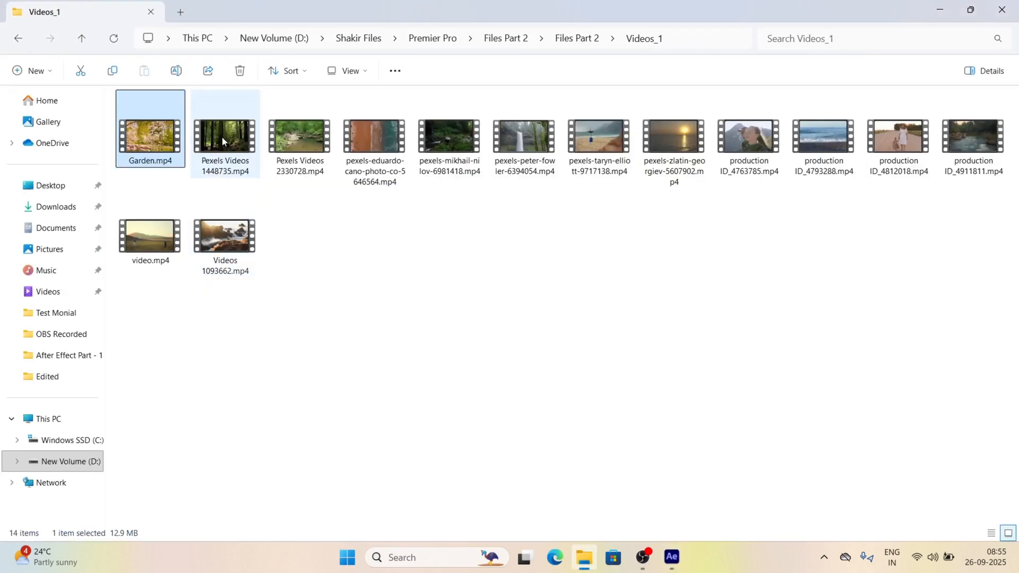
pyautogui.moveTo(222, 138); pyautogui.dragTo(112, 442)
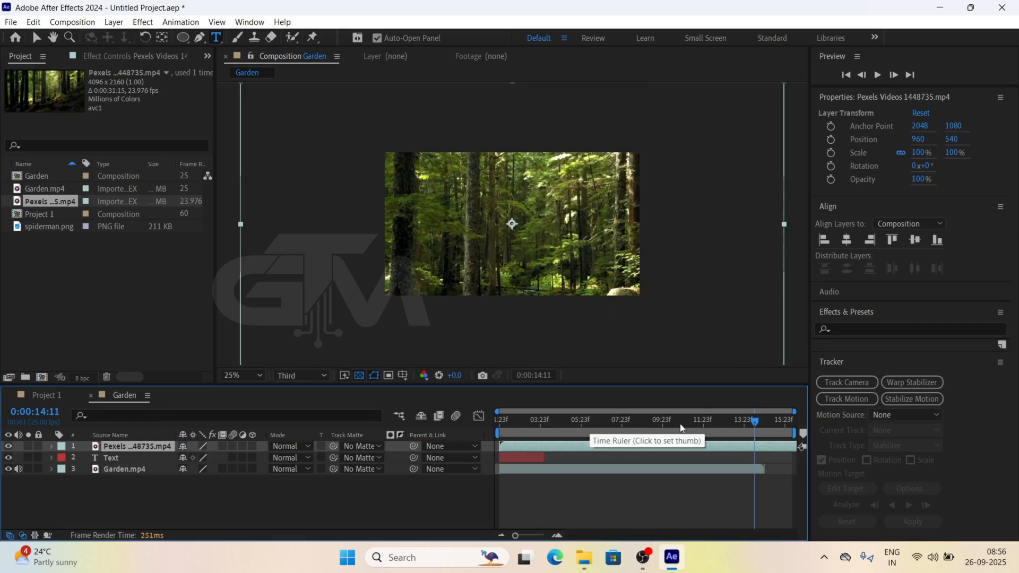
# Return the playhead to 0:00:01:23 and scale the Pexels video layer to 54%
pyautogui.moveTo(707, 421); pyautogui.dragTo(397, 344)
pyautogui.scroll(-1, 396, 344)
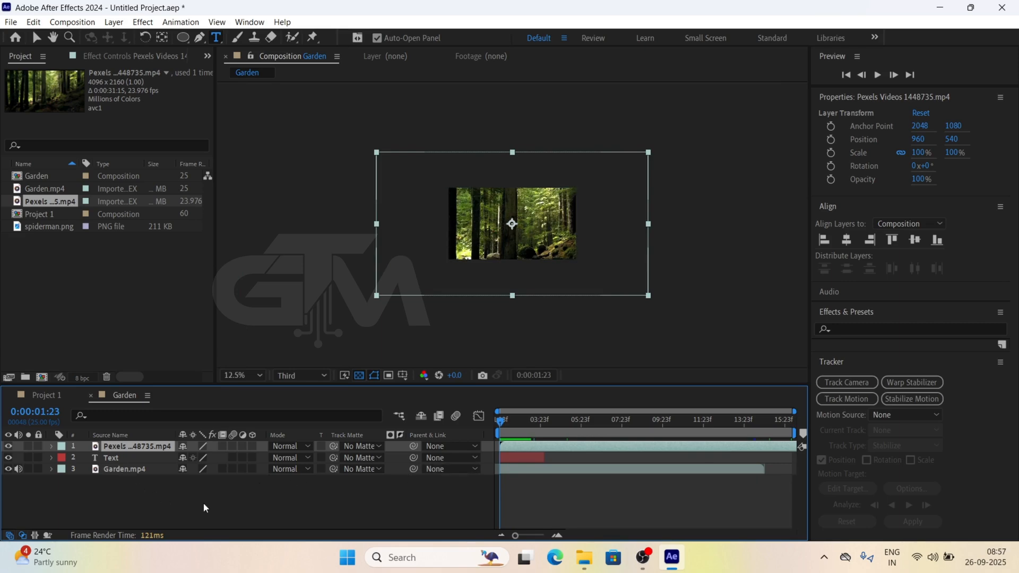
pyautogui.press('s')
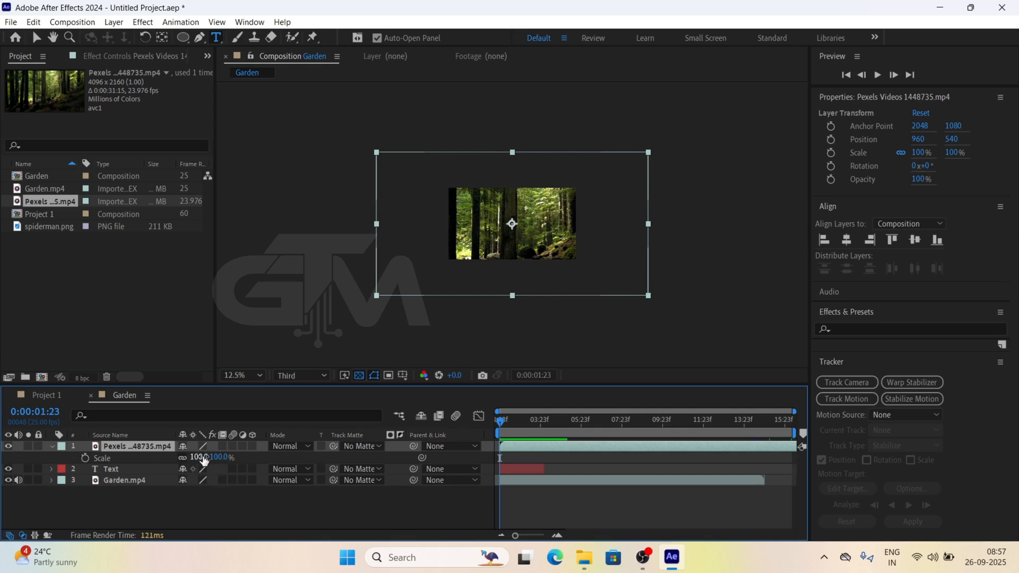
pyautogui.moveTo(203, 460); pyautogui.dragTo(175, 460)
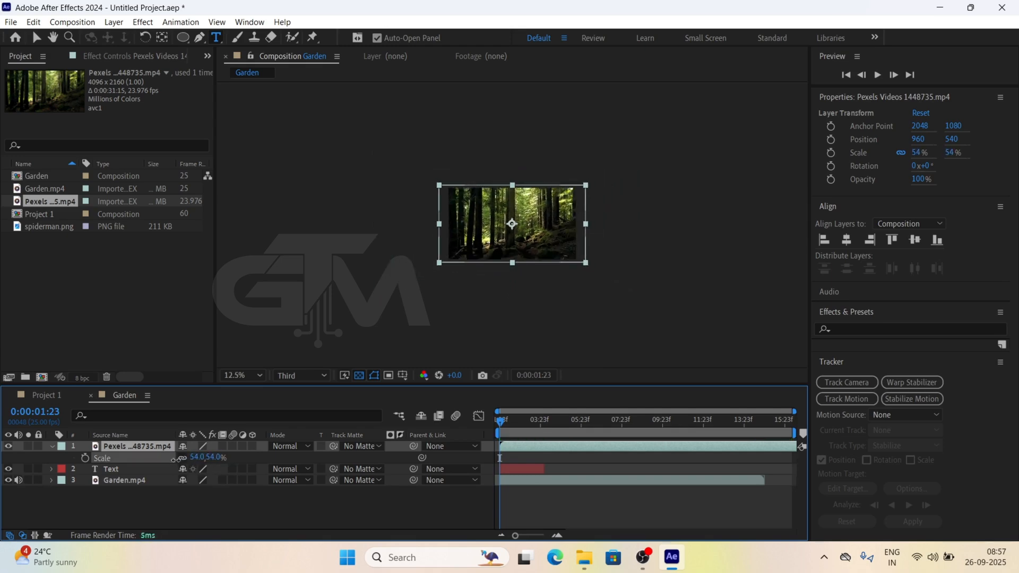
pyautogui.press('.')
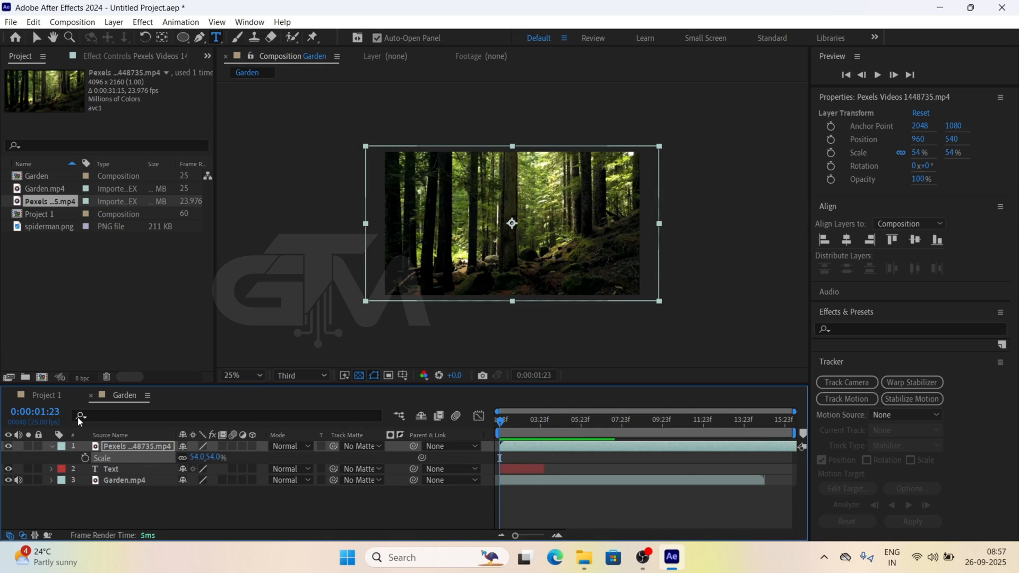
# Toggle the Pexels video layer's visibility off and back on twice
pyautogui.click(7, 448)
pyautogui.click(8, 447)
pyautogui.click(8, 446)
pyautogui.click(8, 447)
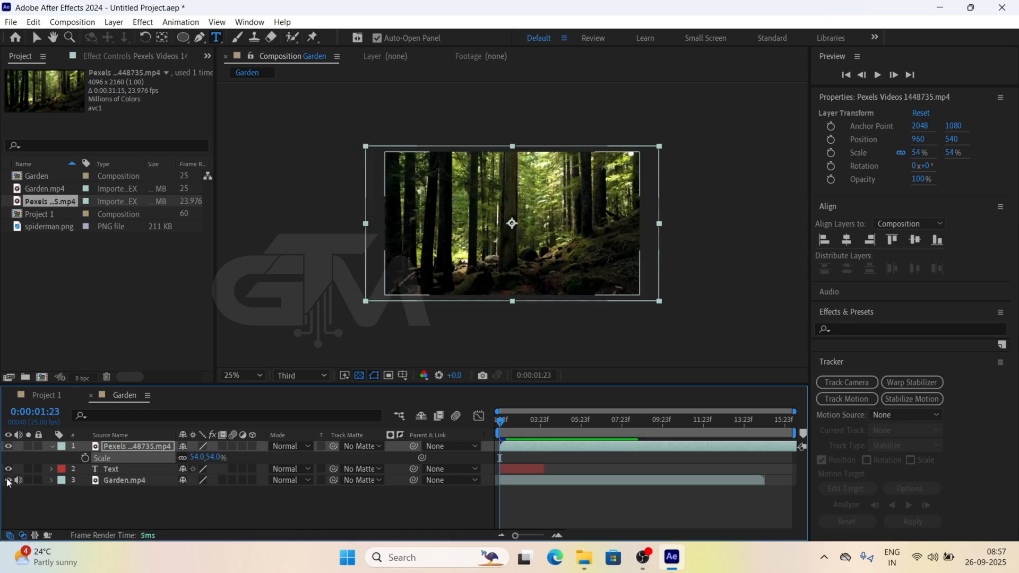
# Toggle the Garden.mp4 layer's visibility off and back on, then solo that layer
pyautogui.click(8, 481)
pyautogui.click(8, 480)
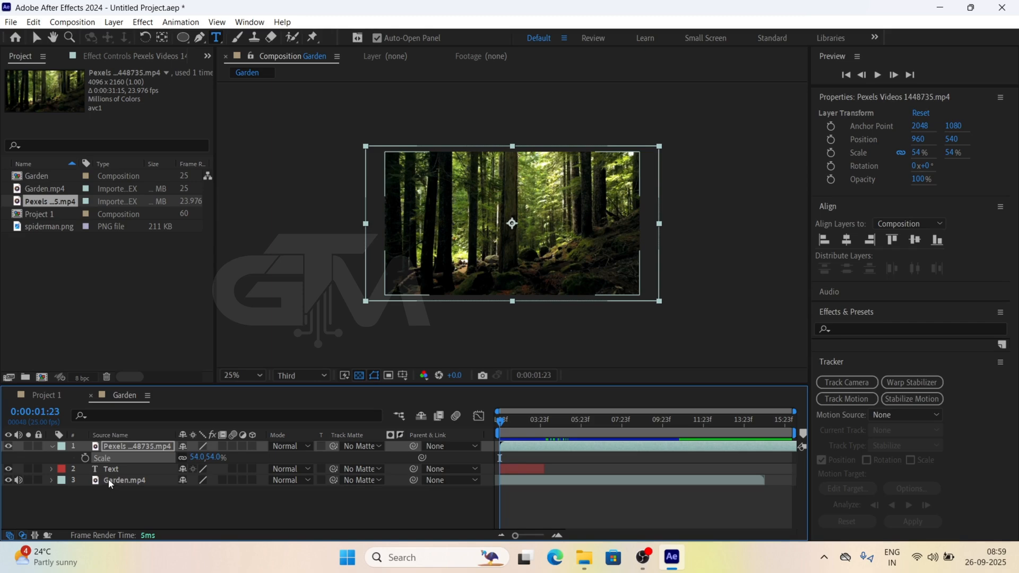
pyautogui.click(28, 480)
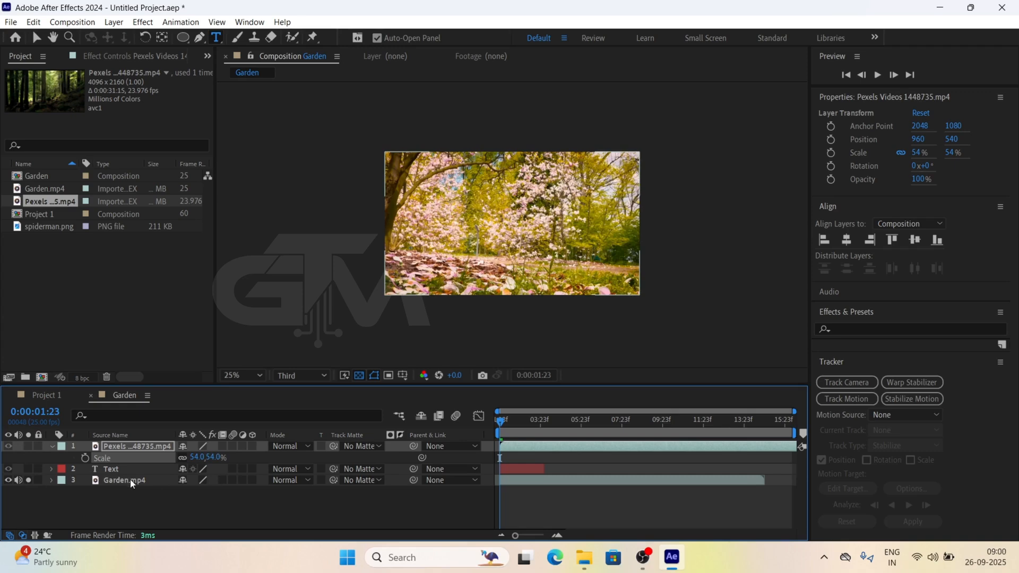
# Turn off solo on the Garden.mp4 layer and toggle the lock of the Pexels video layer
pyautogui.click(28, 480)
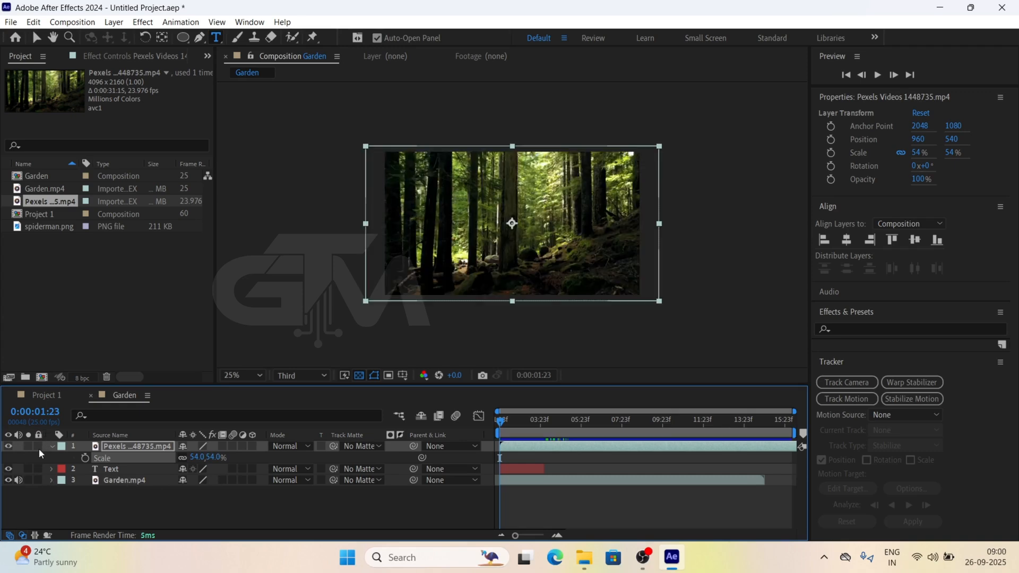
pyautogui.click(38, 446)
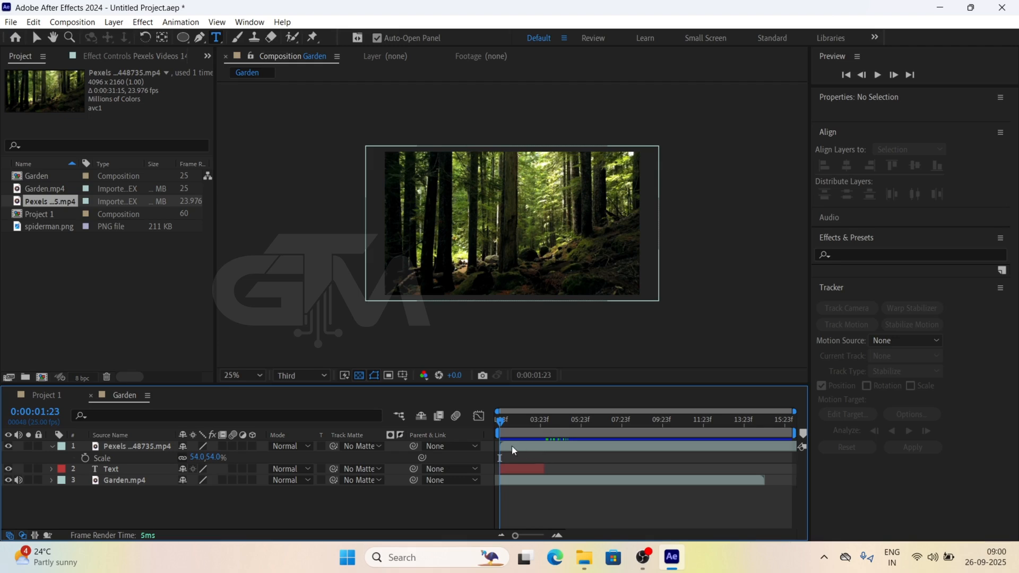
# Set the Pexels video layer's label color to Blue and rename the layer Video 1
pyautogui.click(62, 448)
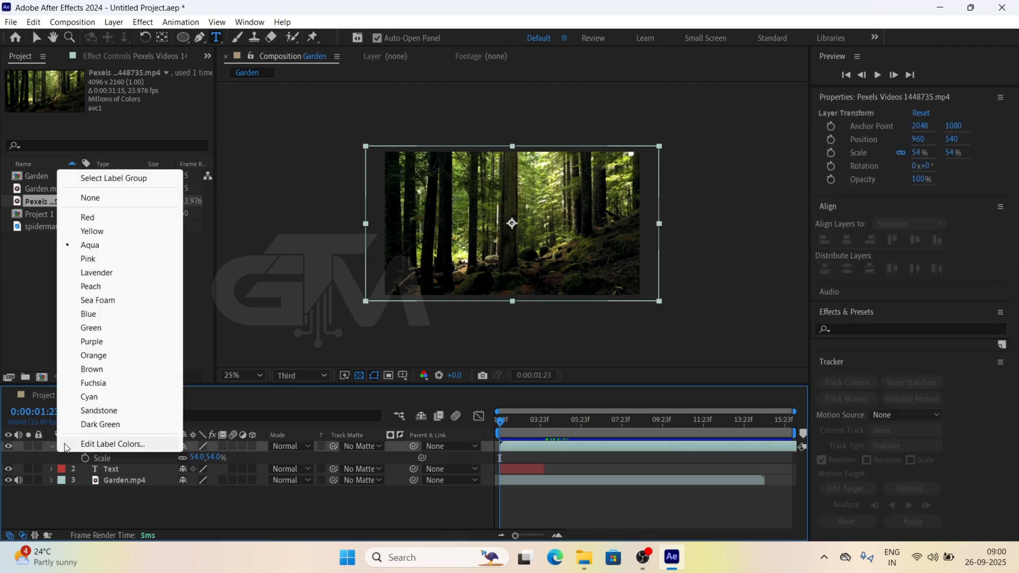
pyautogui.click(89, 315)
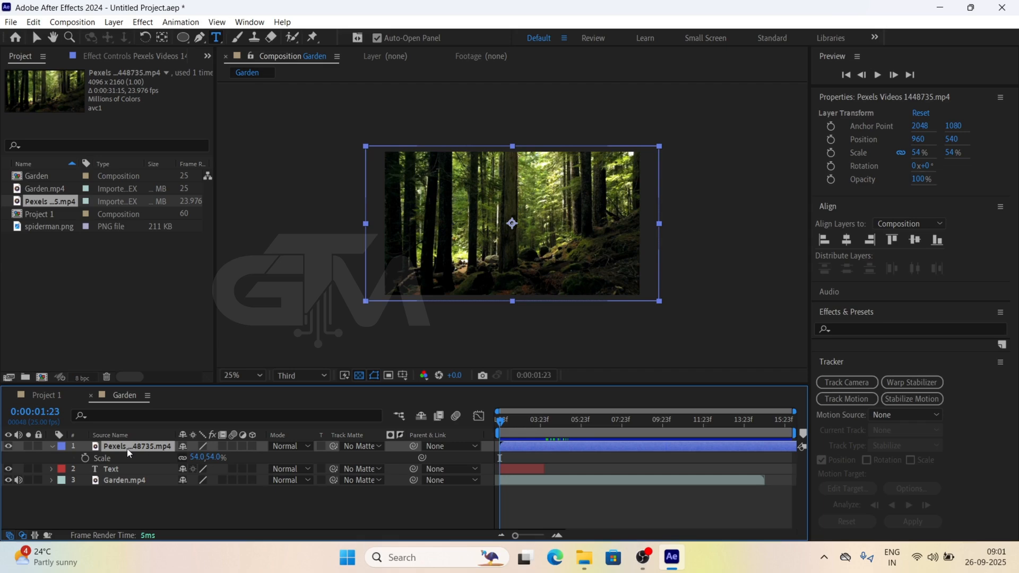
pyautogui.press('Return')
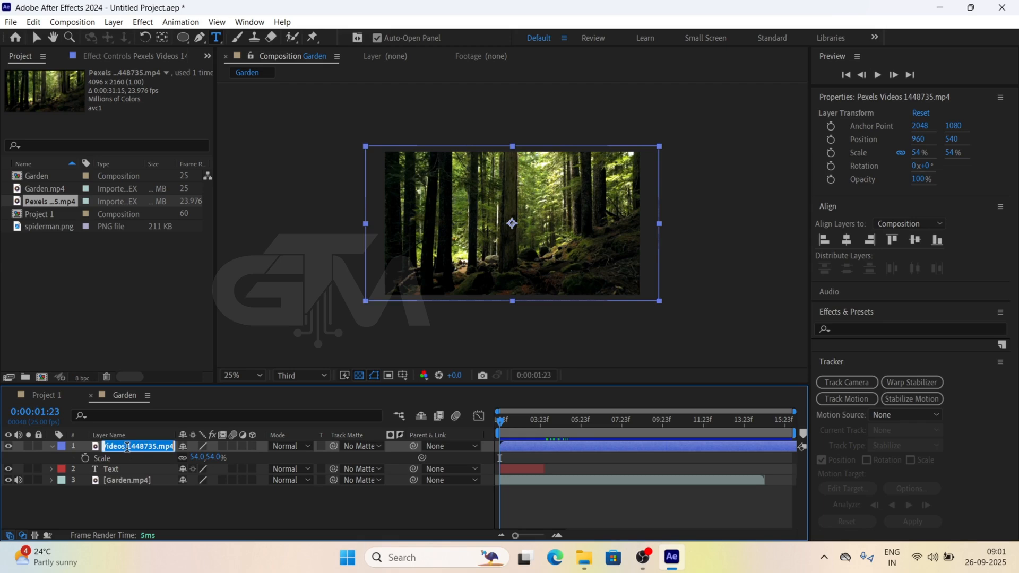
pyautogui.write('Video 1')
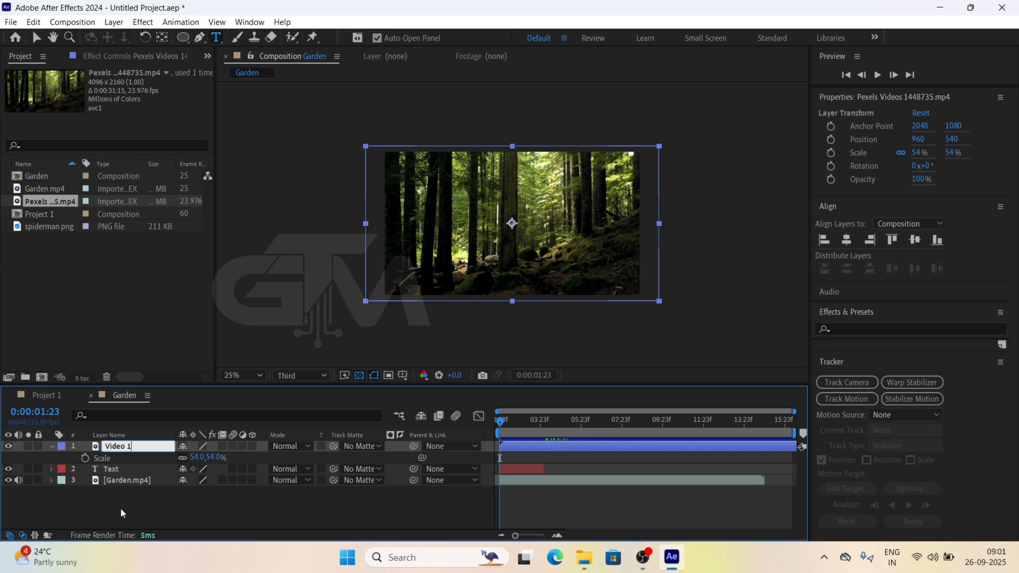
pyautogui.press('Return')
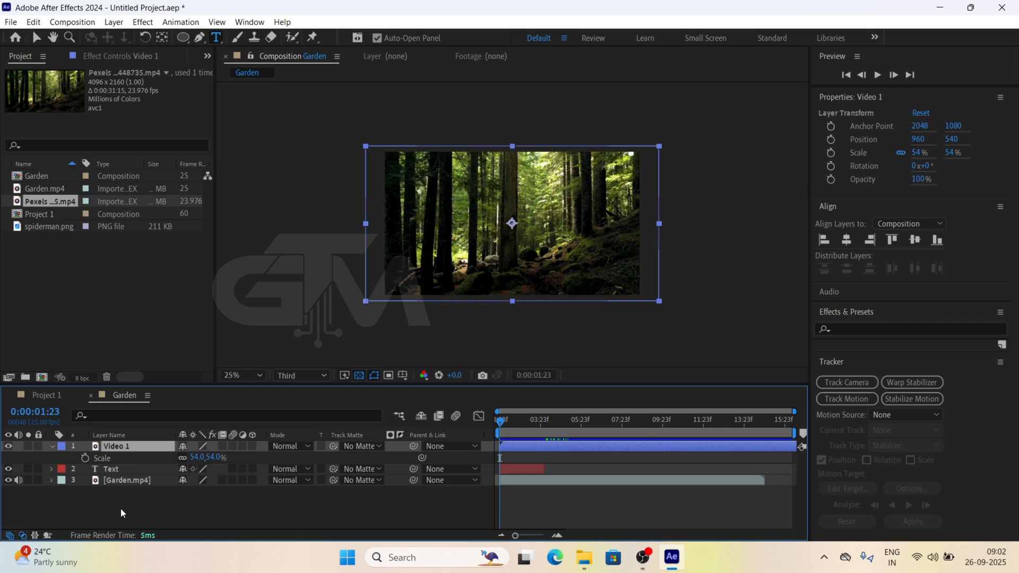